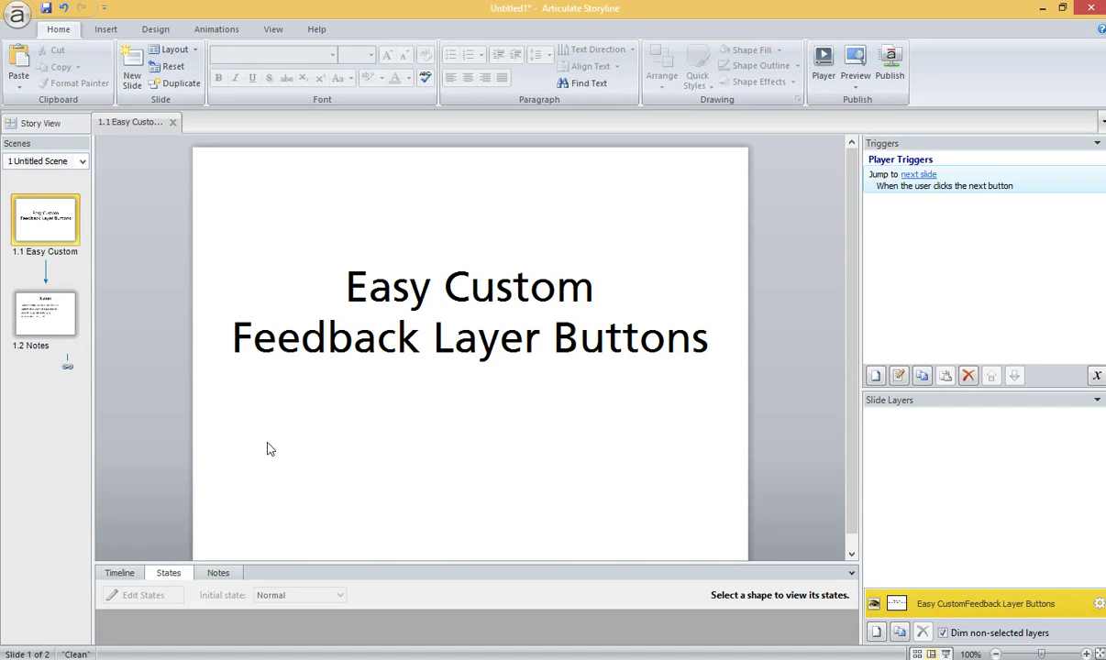
Step: Switch to Feedback Master view from the View tab to edit the Clean master
left_click(275, 30)
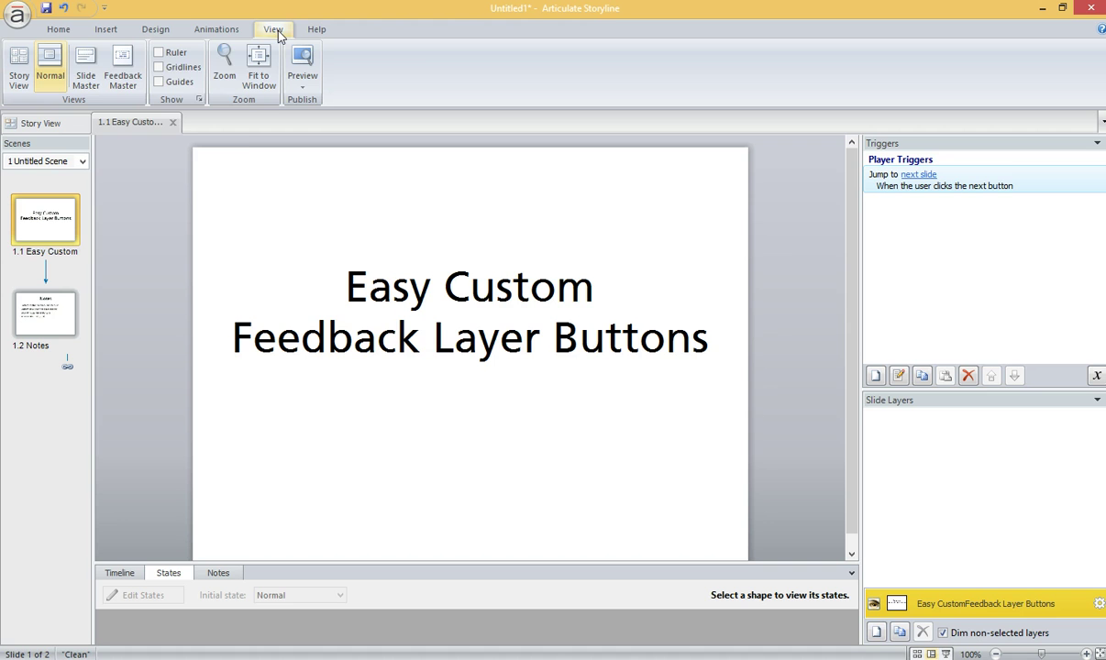
left_click(124, 71)
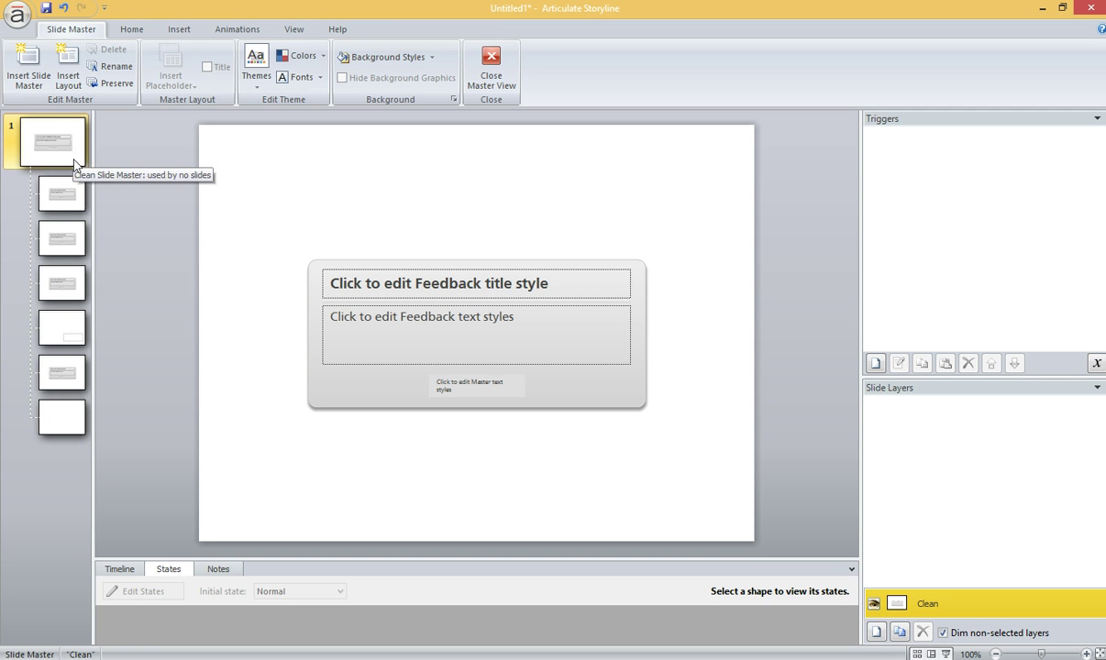
Step: Browse the Correct, Incorrect, Try Again, Review and Thank You layouts, ending on Incorrect Feedback
left_click(57, 206)
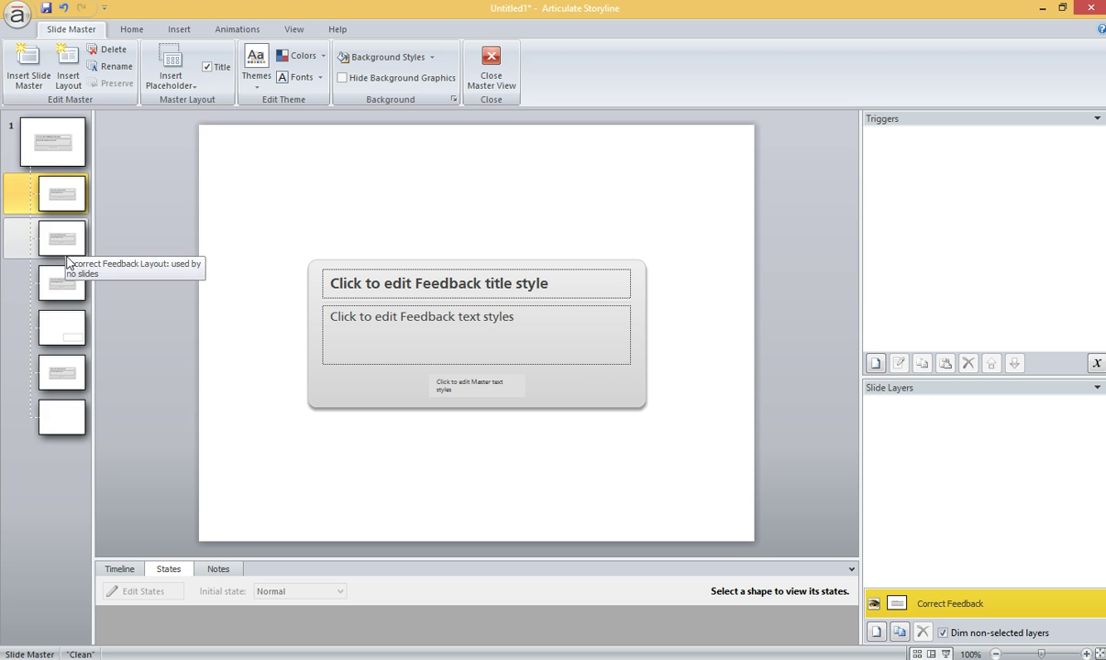
left_click(73, 247)
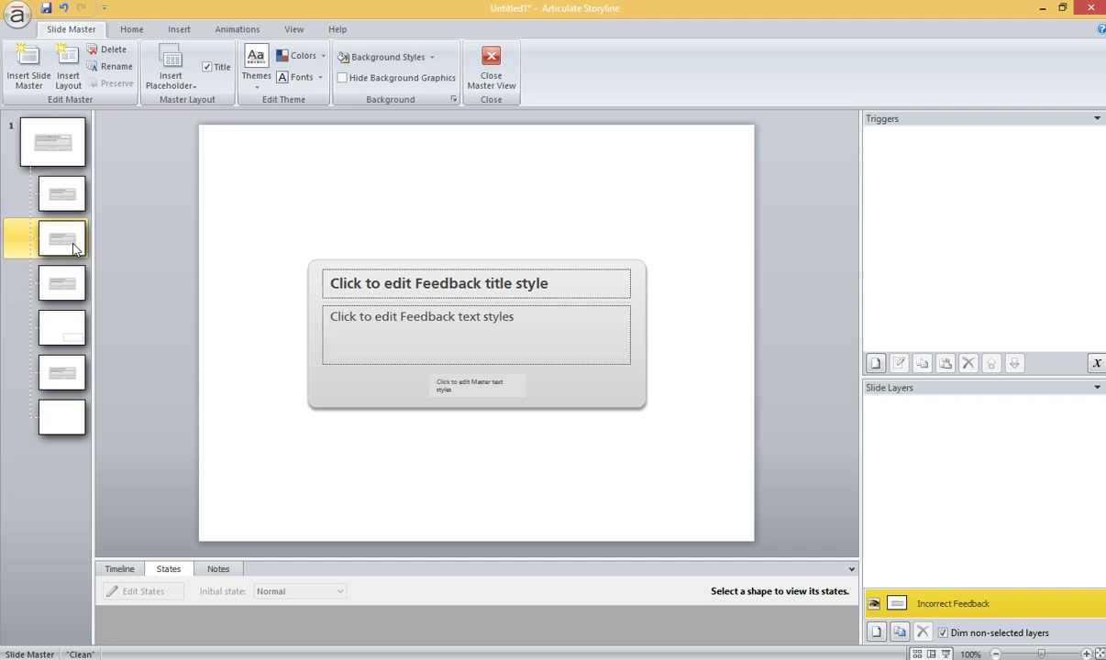
left_click(74, 290)
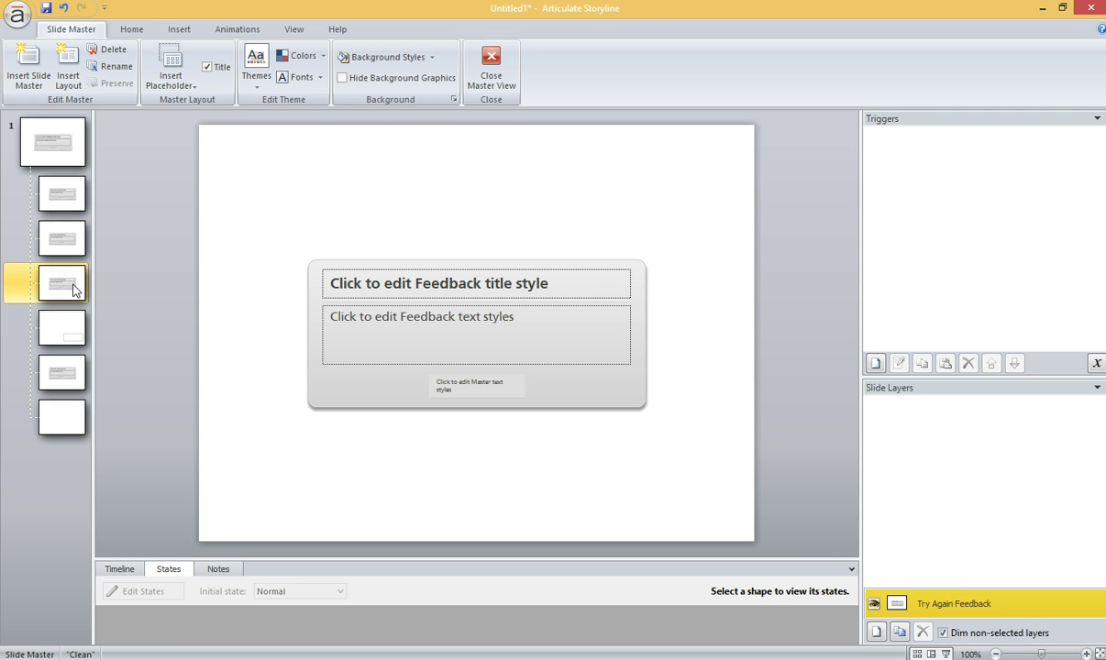
left_click(66, 334)
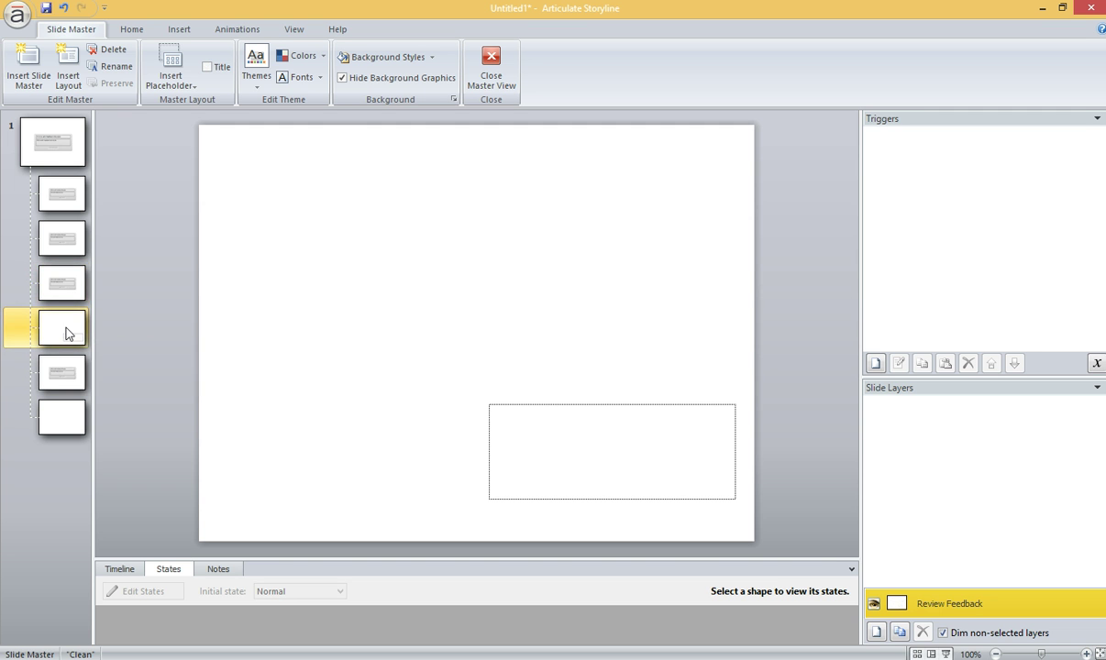
left_click(69, 365)
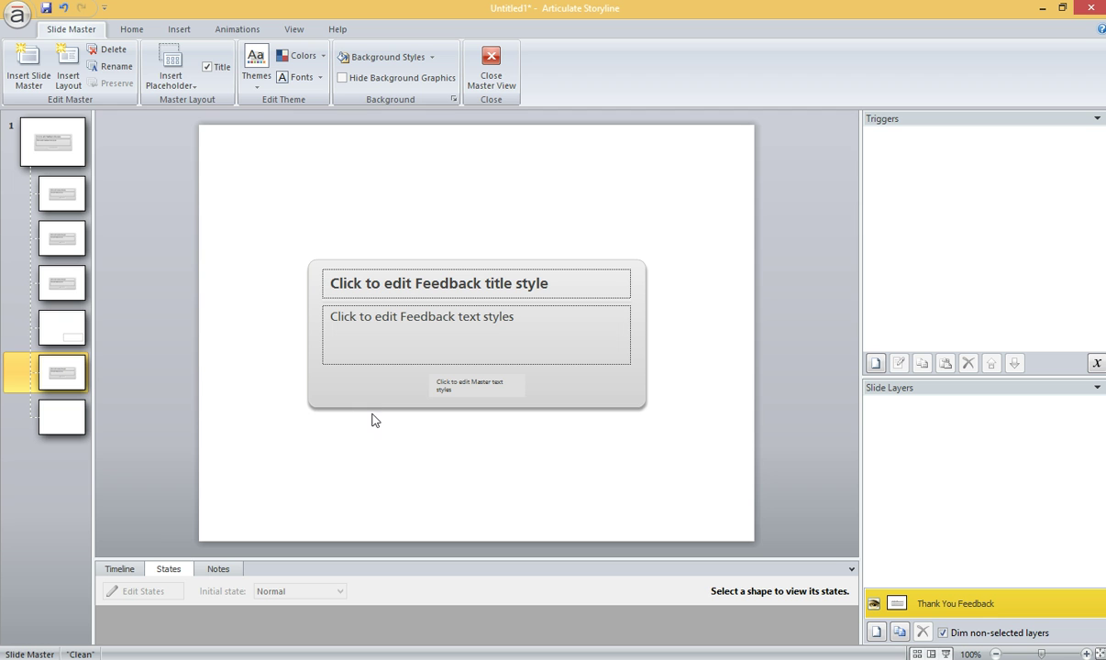
left_click(69, 209)
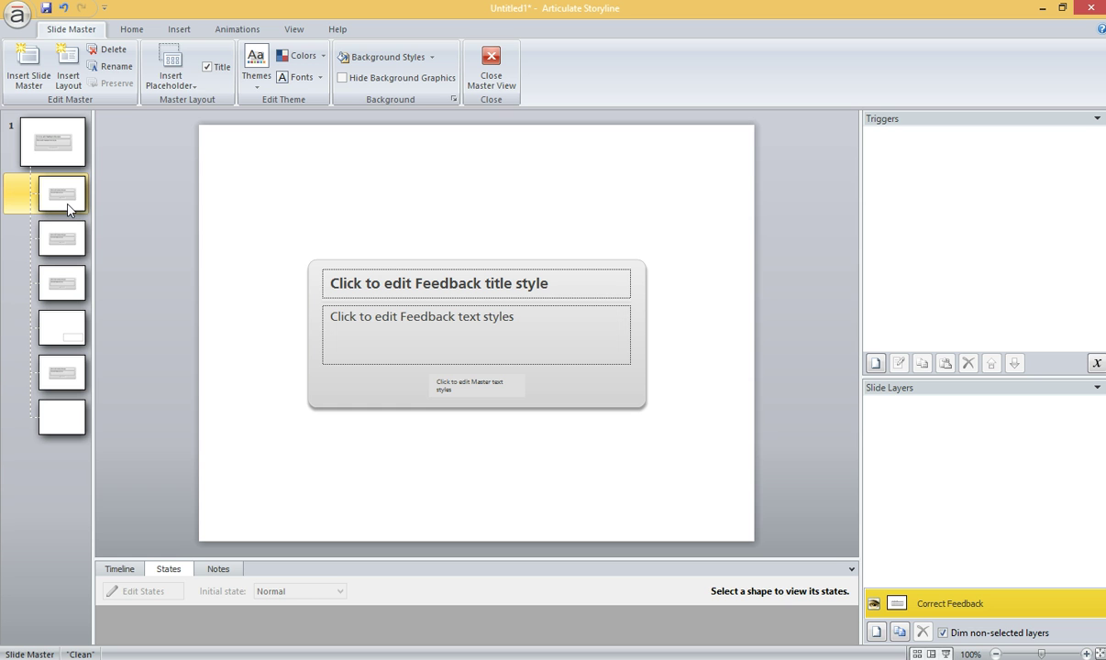
left_click(70, 256)
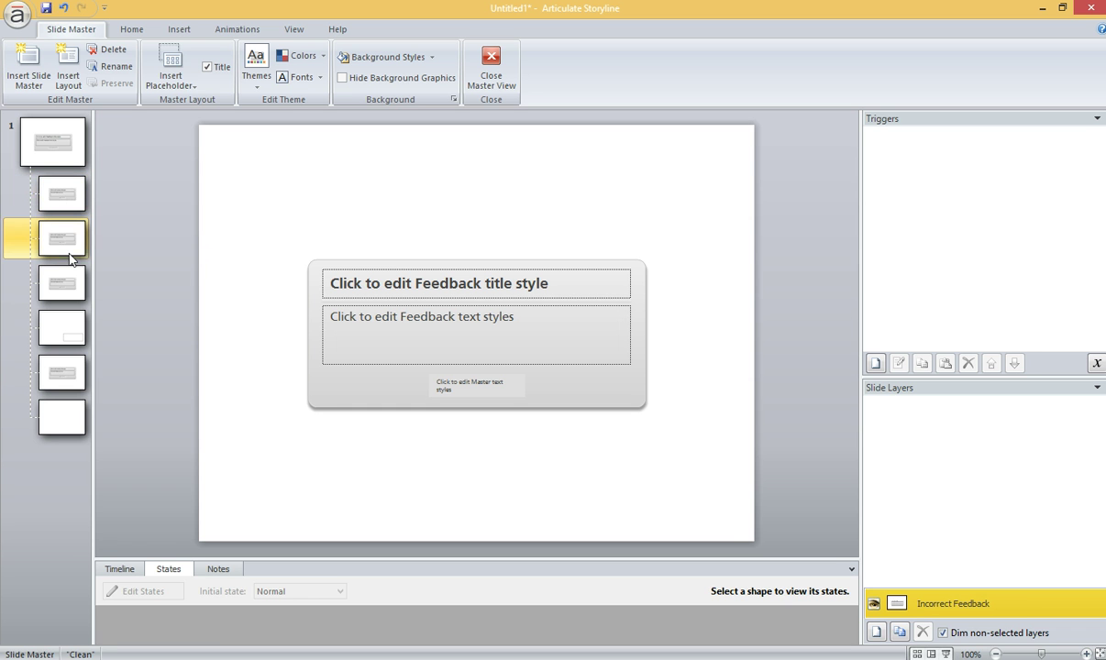
Step: Select the small master text placeholder on the Correct and Try Again Feedback layouts
left_click(69, 198)
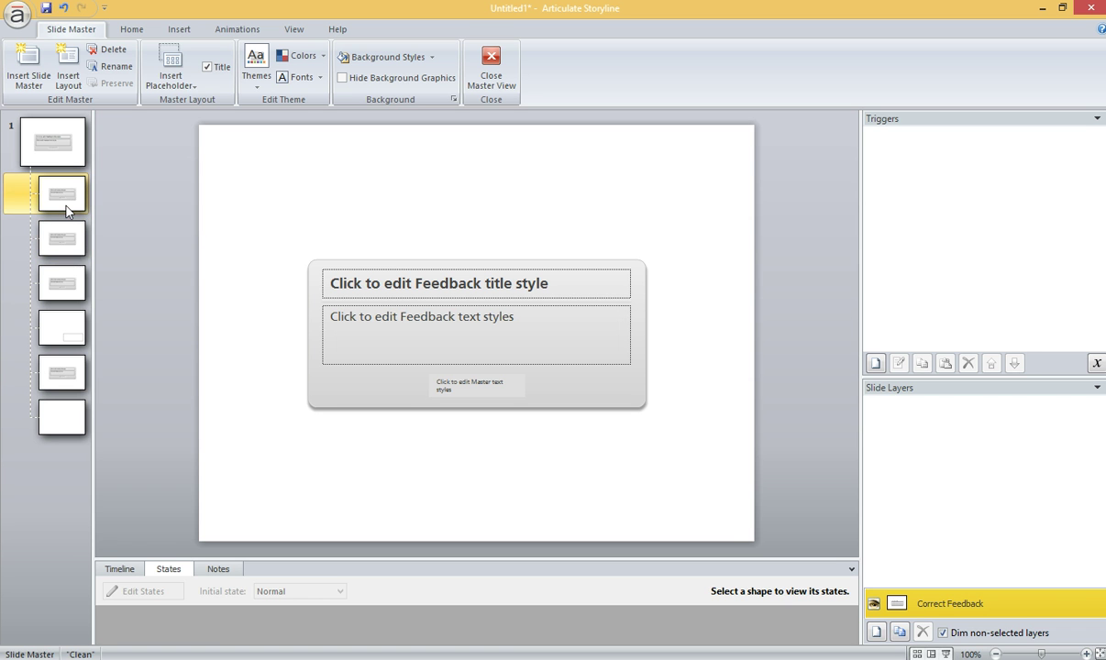
left_click(488, 380)
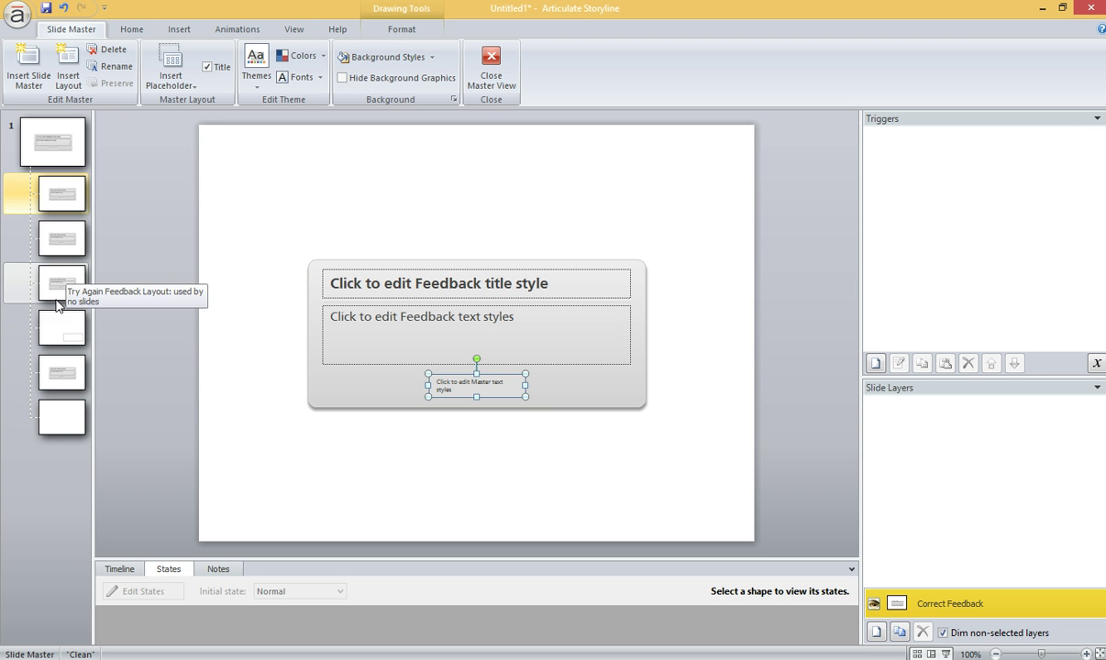
left_click(64, 279)
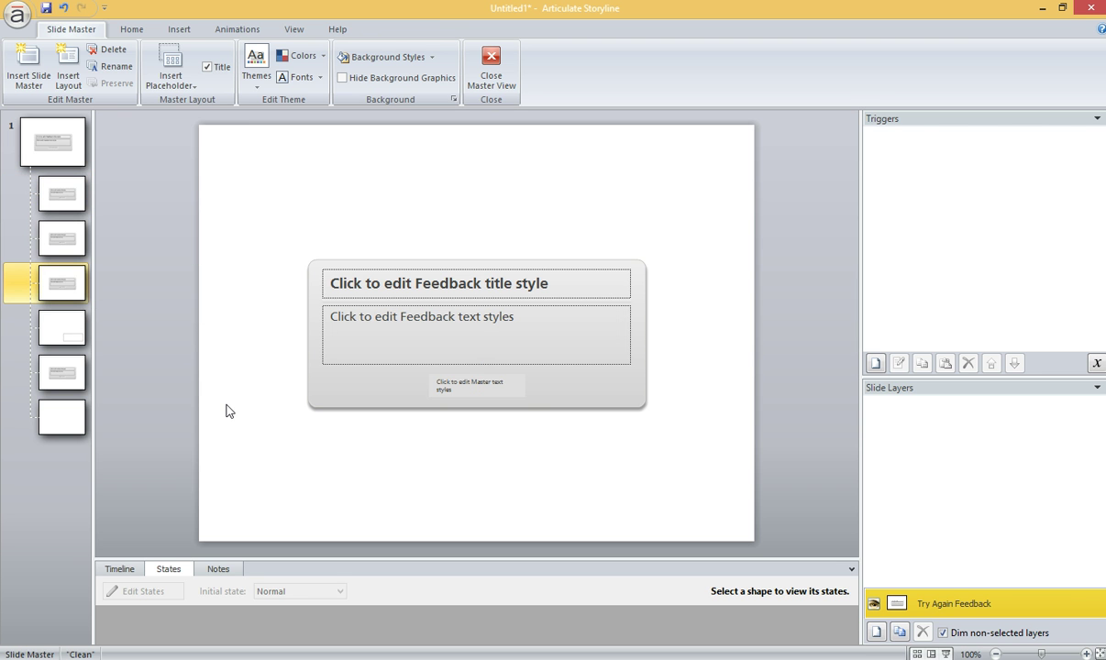
left_click(479, 374)
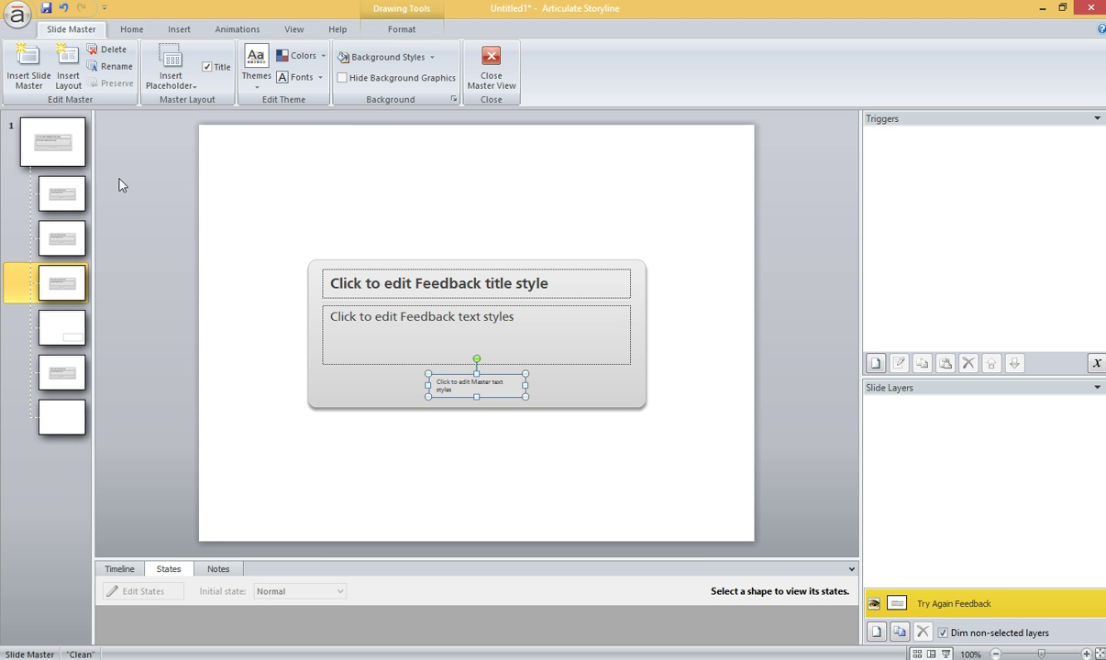
Step: Set the Clean master's text placeholder font size to 0.5
left_click(59, 162)
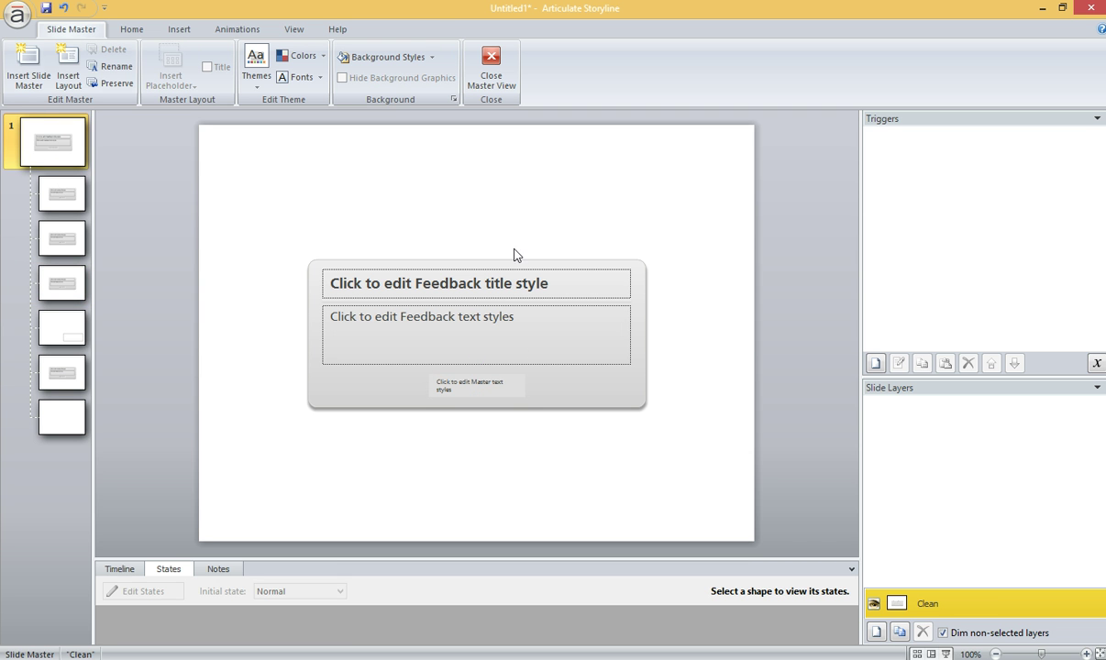
left_click(507, 378)
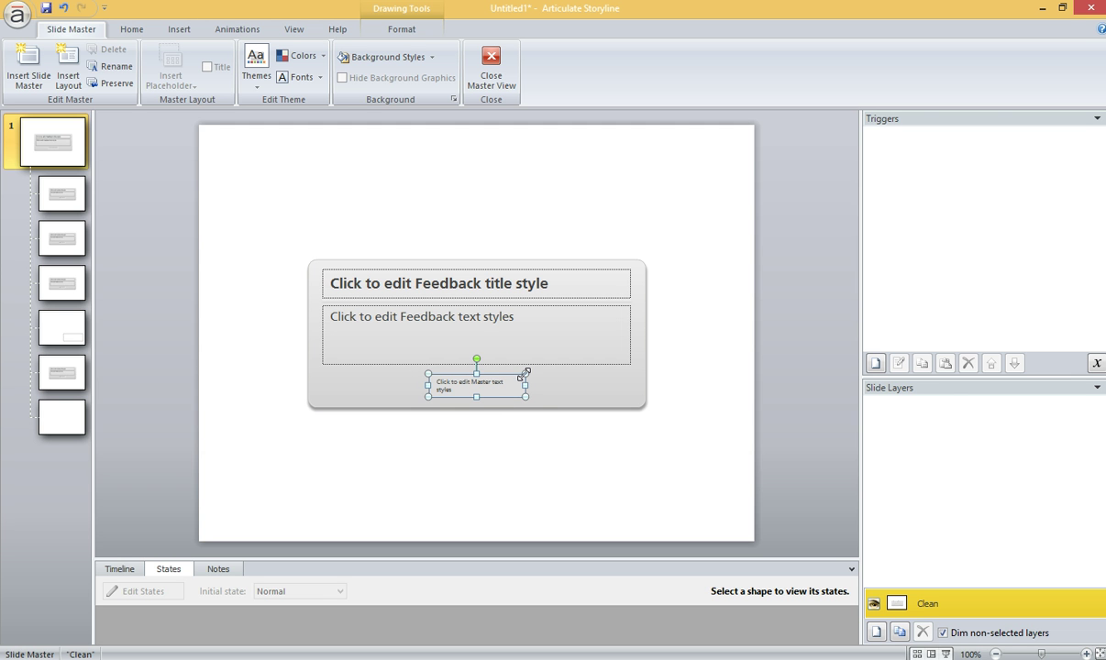
left_click(138, 30)
left_click_drag(351, 55, 312, 52)
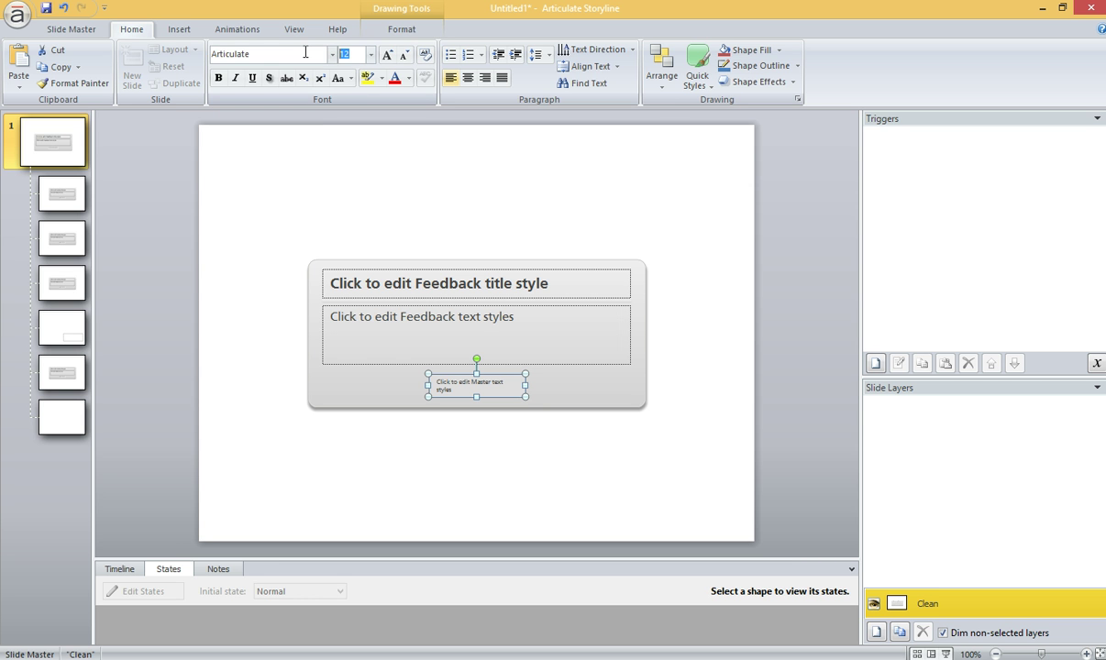
type("0")
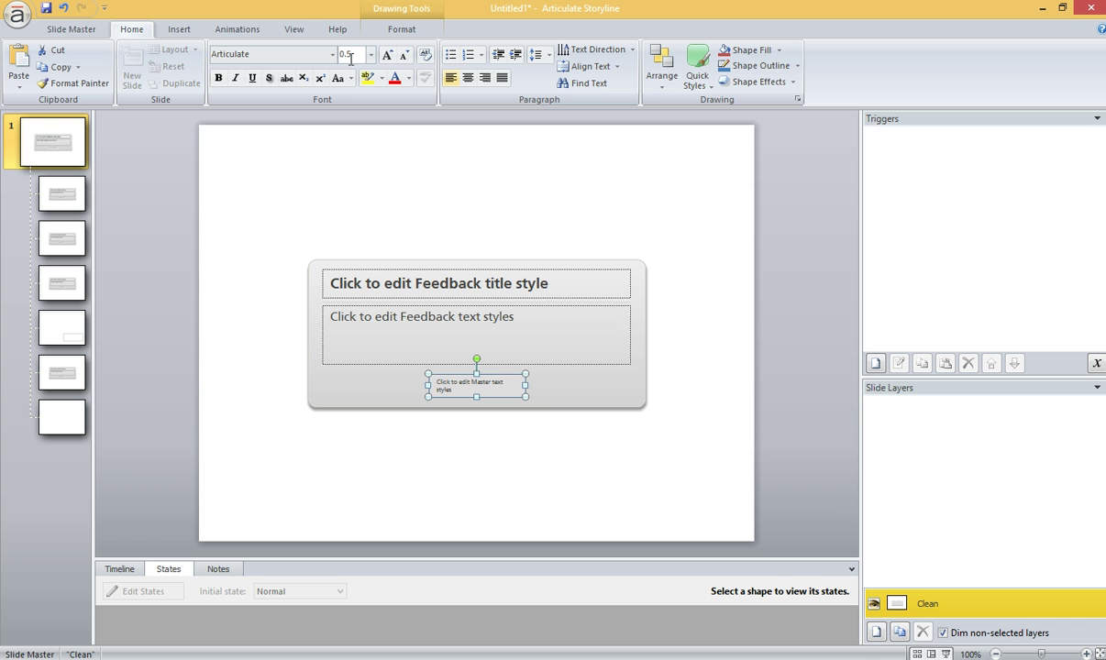
type(".5")
key("Return")
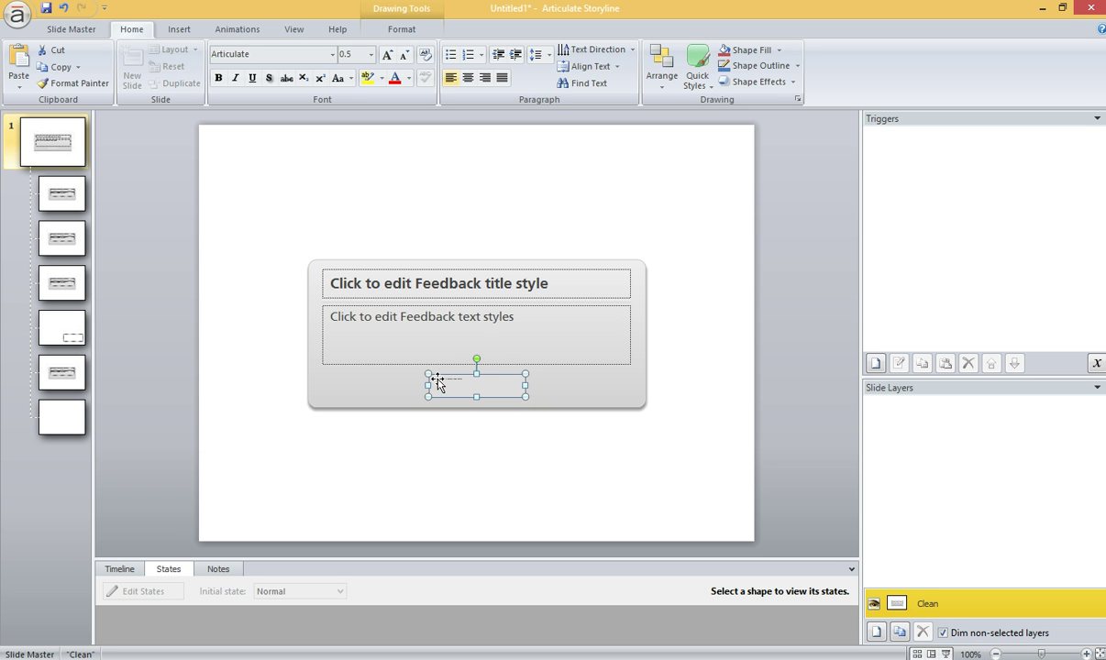
Step: Check the shrunken placeholder on each feedback layout, then reselect it on the Clean master
left_click(60, 207)
left_click(61, 240)
left_click(64, 285)
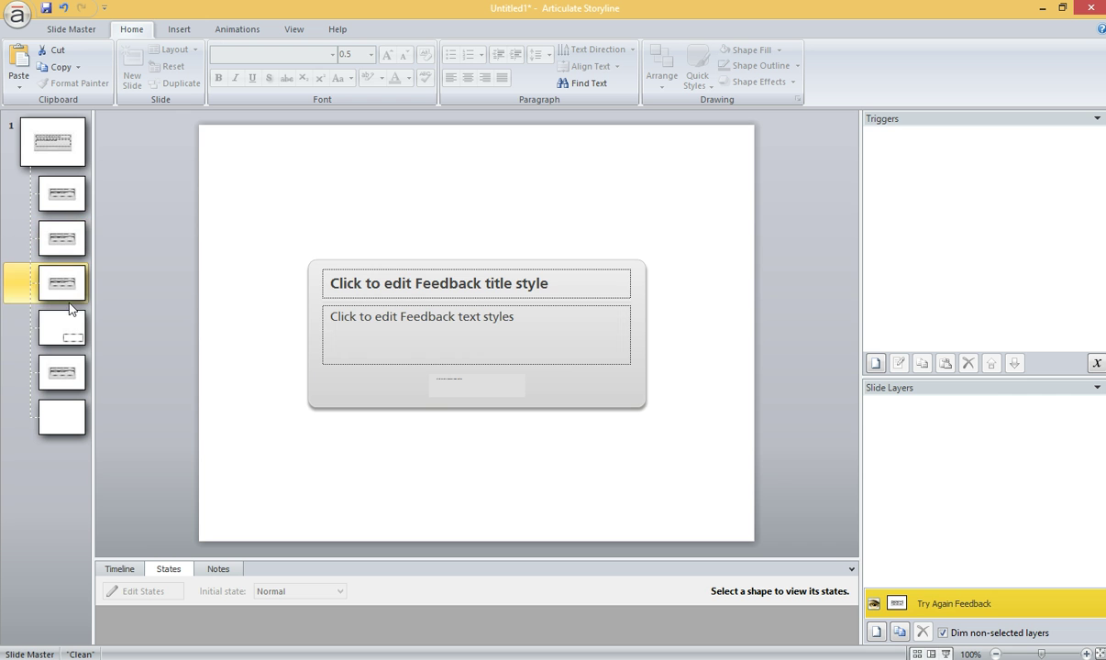
left_click(75, 333)
left_click(69, 356)
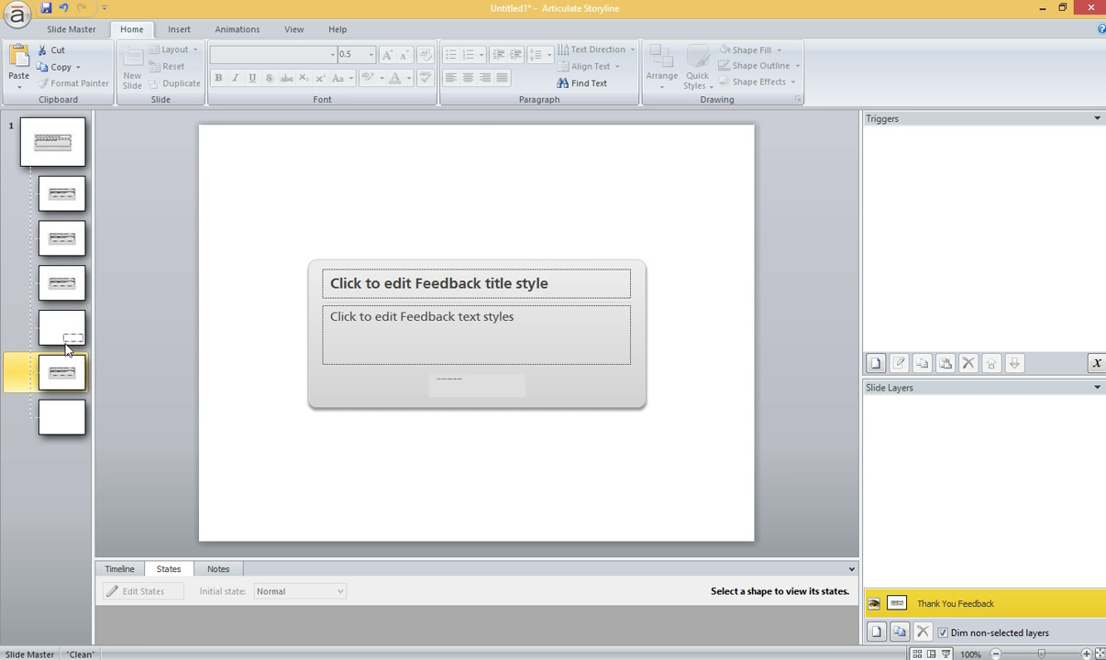
left_click(57, 241)
left_click(61, 196)
left_click(52, 142)
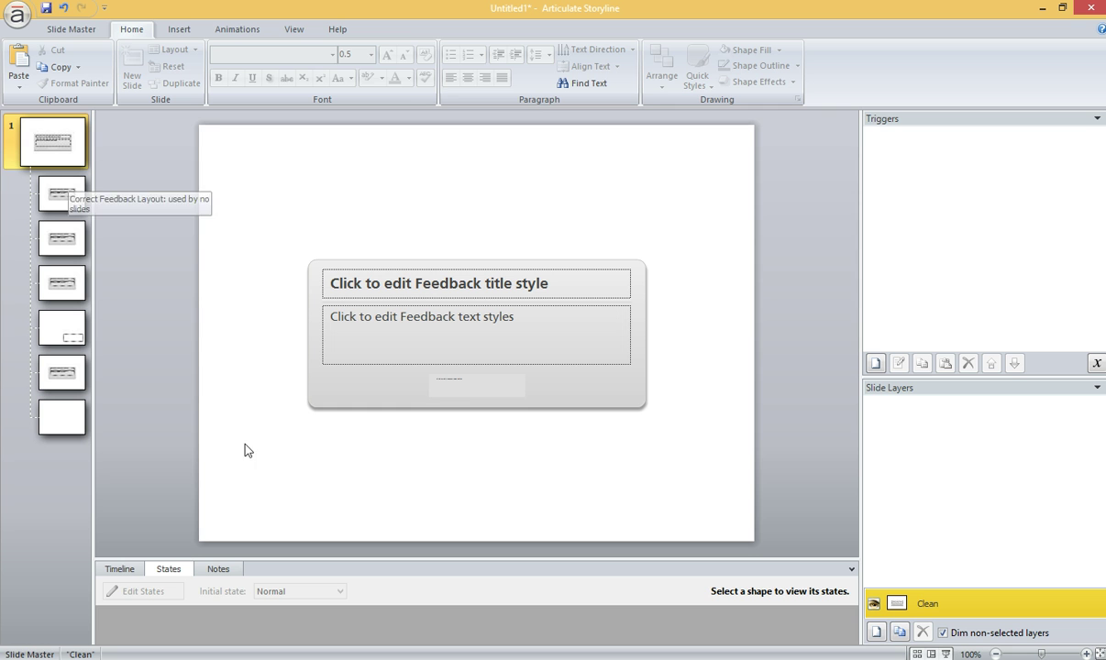
left_click(476, 377)
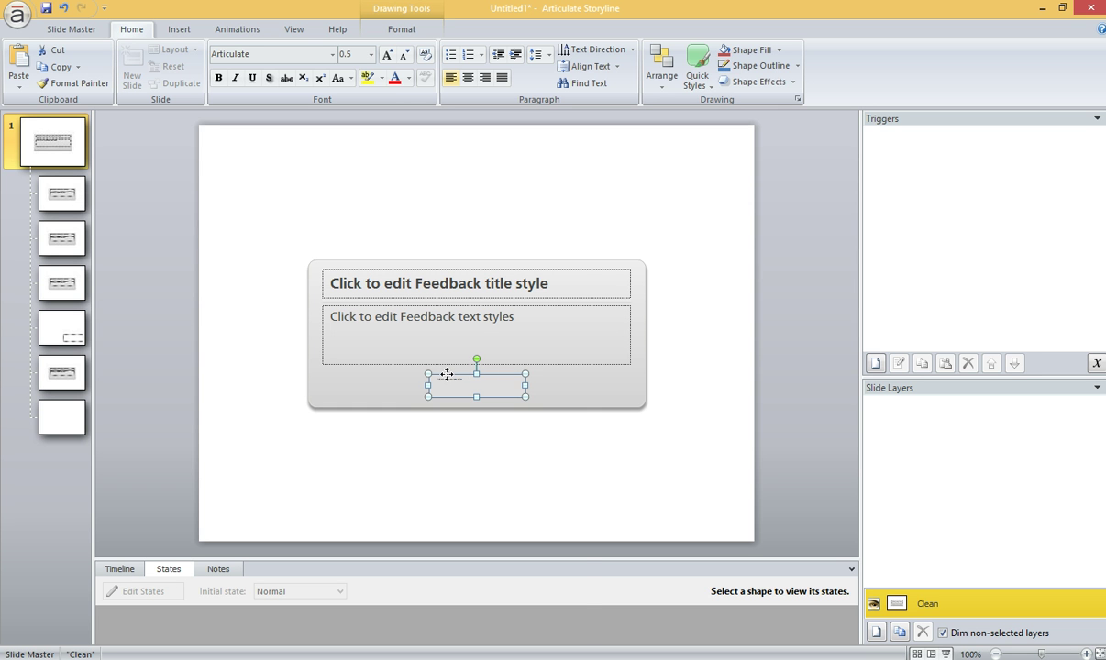
Step: In Format Shape, raise the placeholder's fill transparency to nearly 100%
right_click(447, 375)
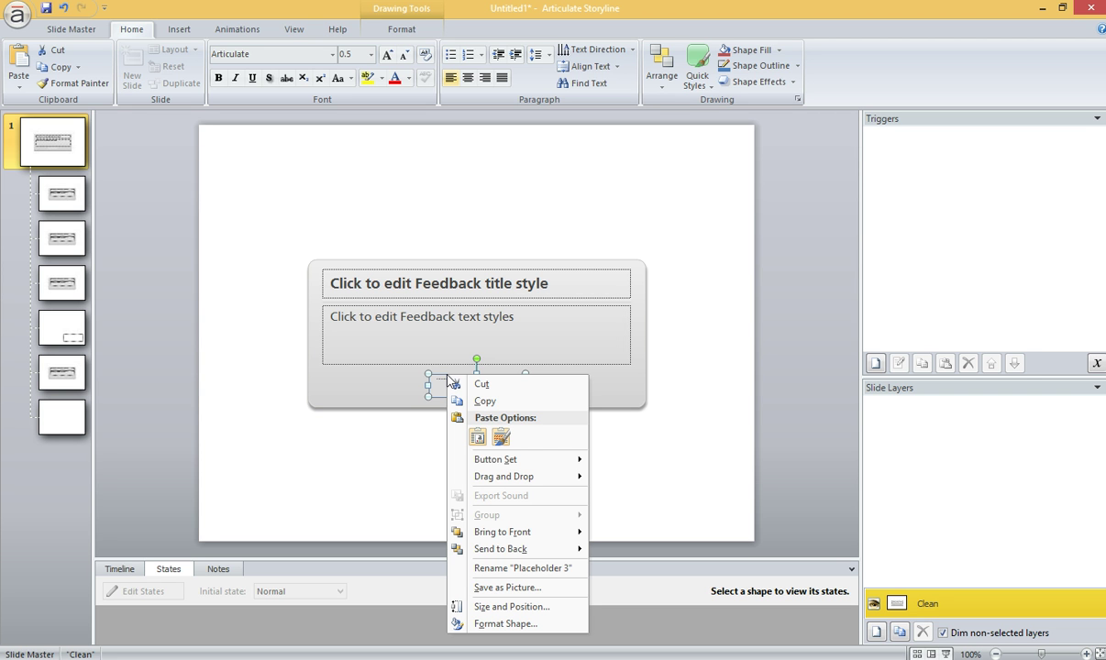
left_click(503, 623)
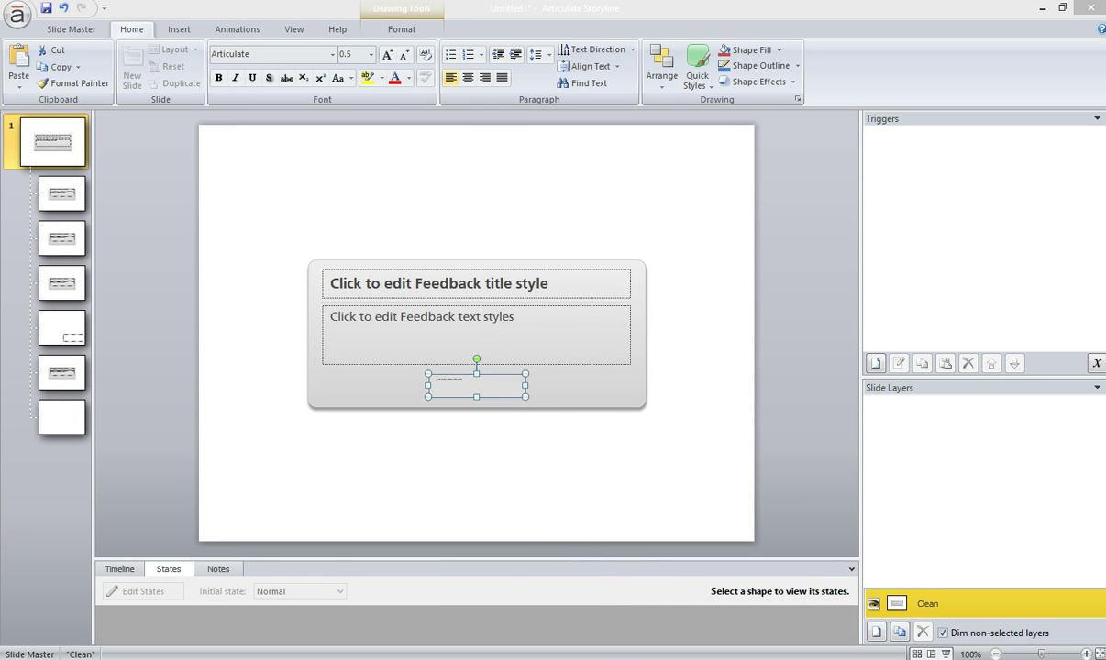
left_click_drag(654, 175, 634, 153)
left_click_drag(620, 311, 650, 314)
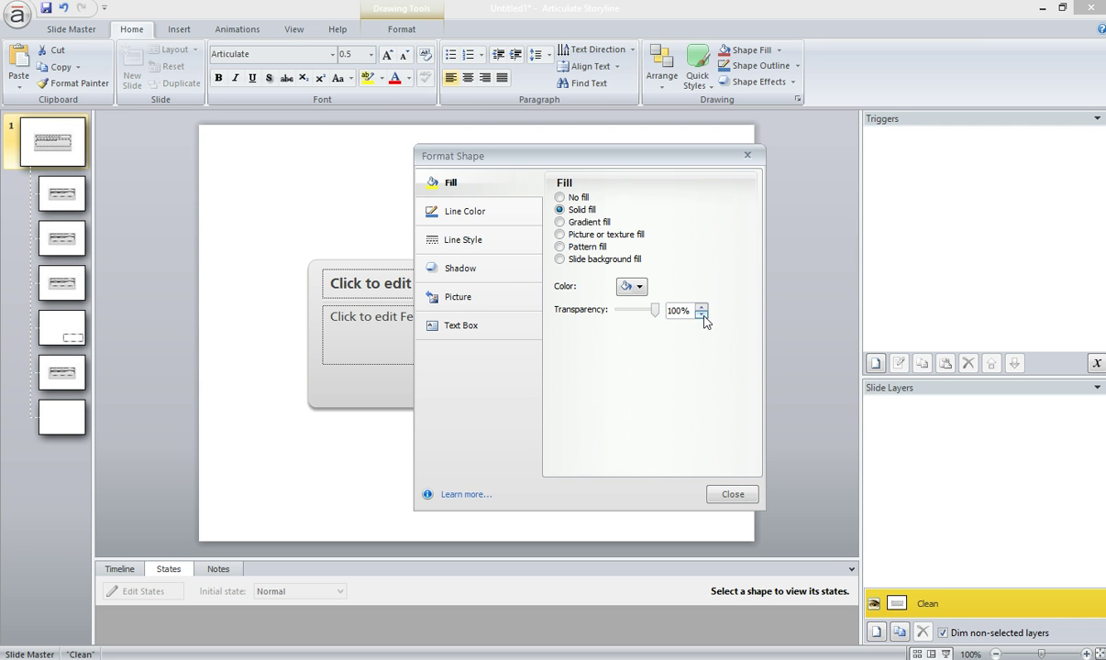
left_click(701, 315)
left_click(702, 315)
left_click(702, 314)
left_click(701, 315)
left_click(701, 315)
Step: Give the placeholder a solid outline at 99% transparency and close Format Shape
left_click(490, 211)
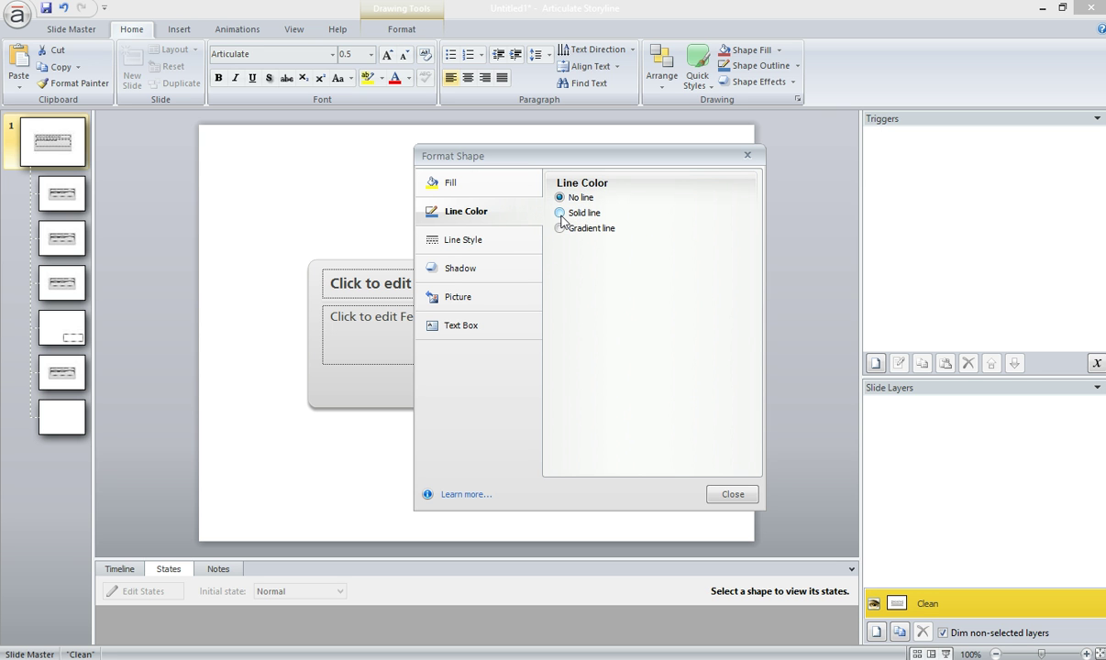
left_click(560, 212)
left_click(641, 263)
left_click(591, 335)
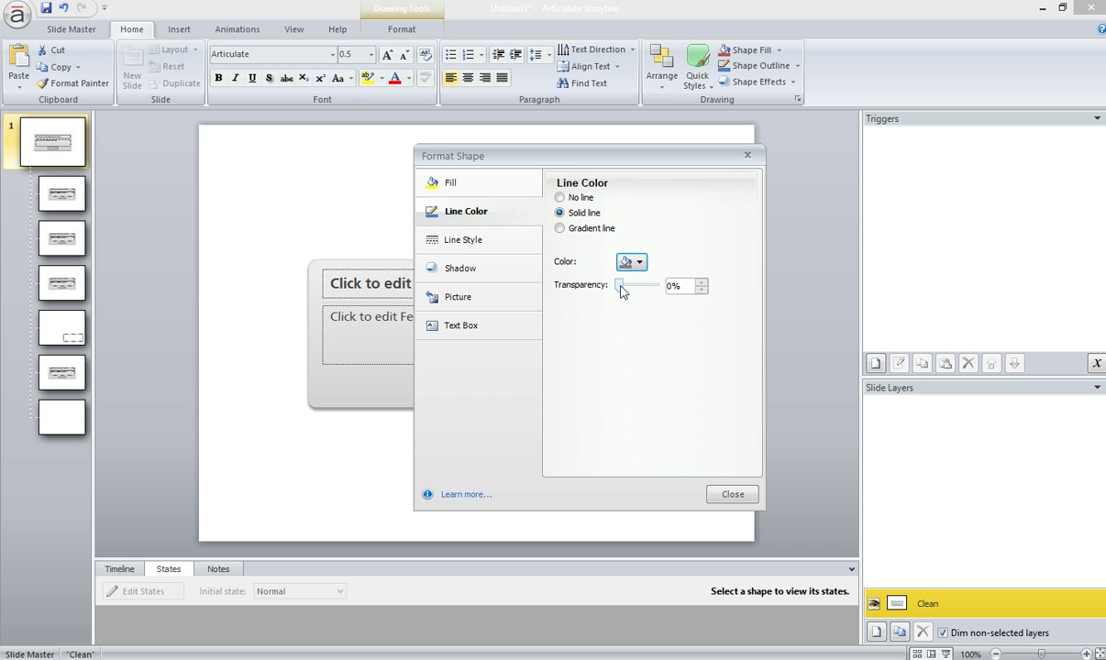
left_click_drag(620, 286, 663, 292)
left_click(701, 290)
left_click(732, 495)
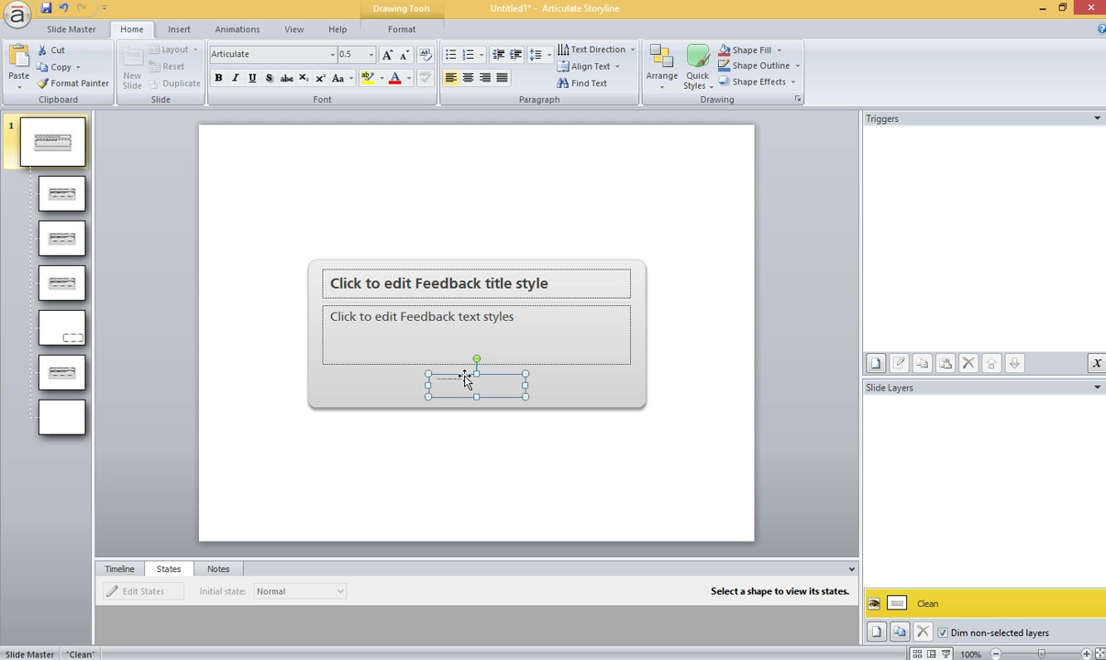
Step: Format-paint the placeholder styling onto the Correct, Incorrect, Try Again and Thank You button placeholders
left_click(95, 83)
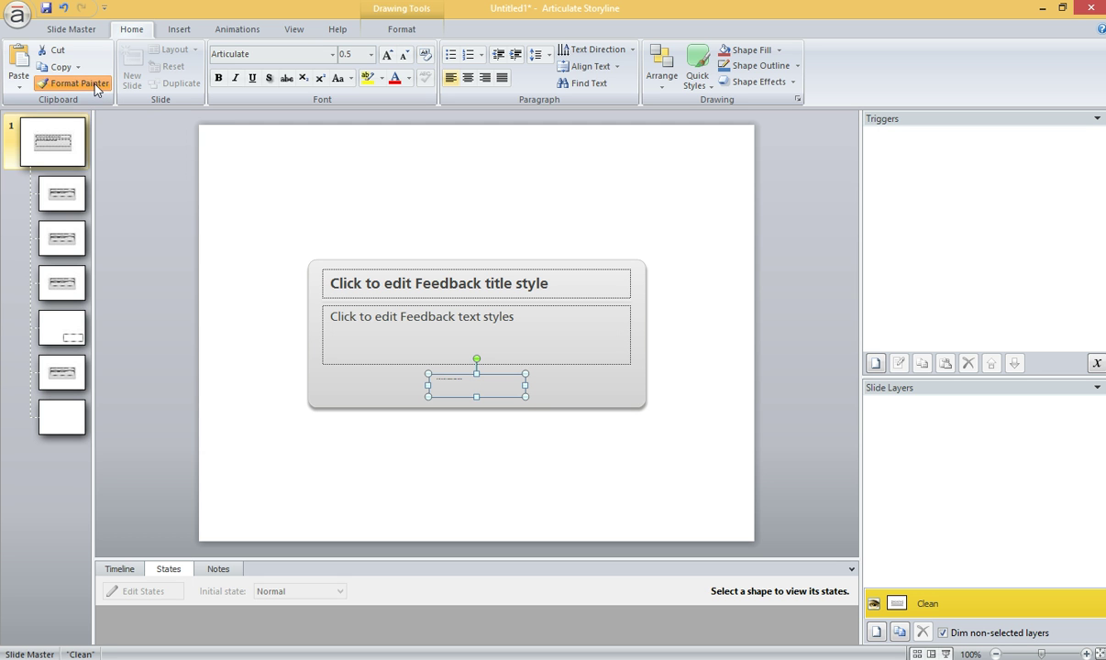
left_click(67, 193)
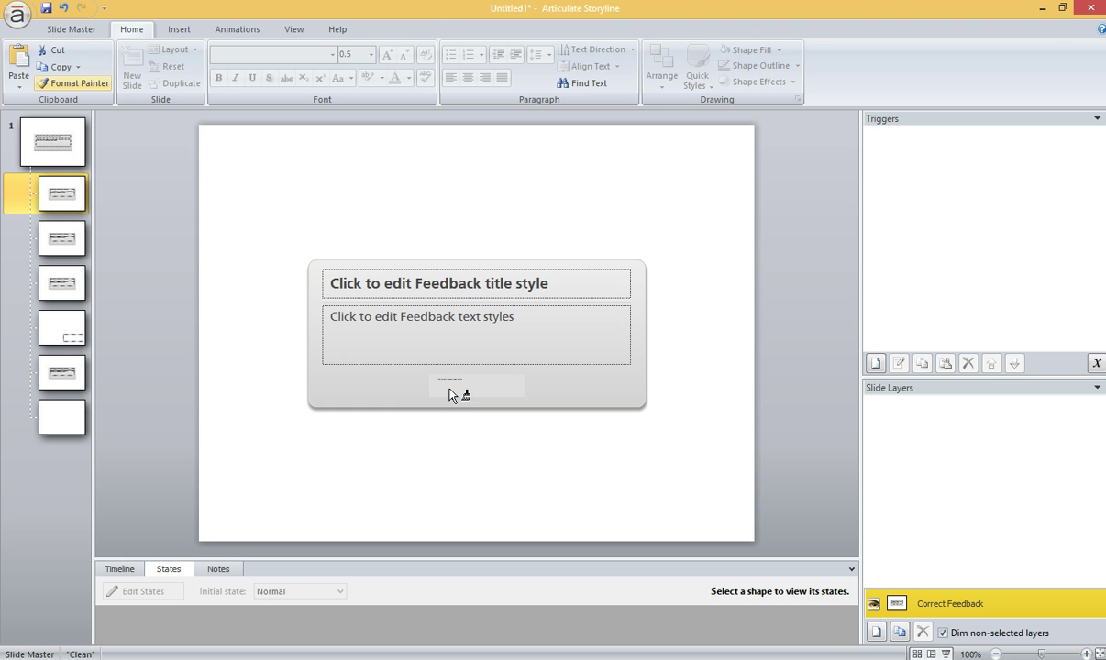
left_click(449, 394)
left_click(64, 245)
left_click(486, 385)
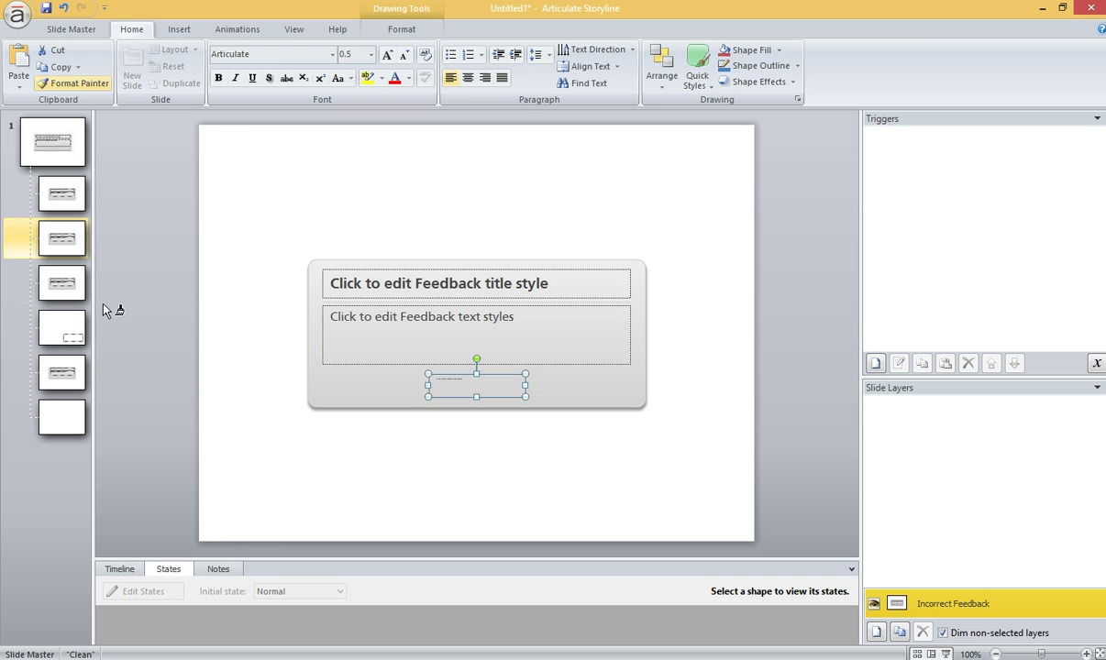
left_click(64, 282)
left_click(477, 390)
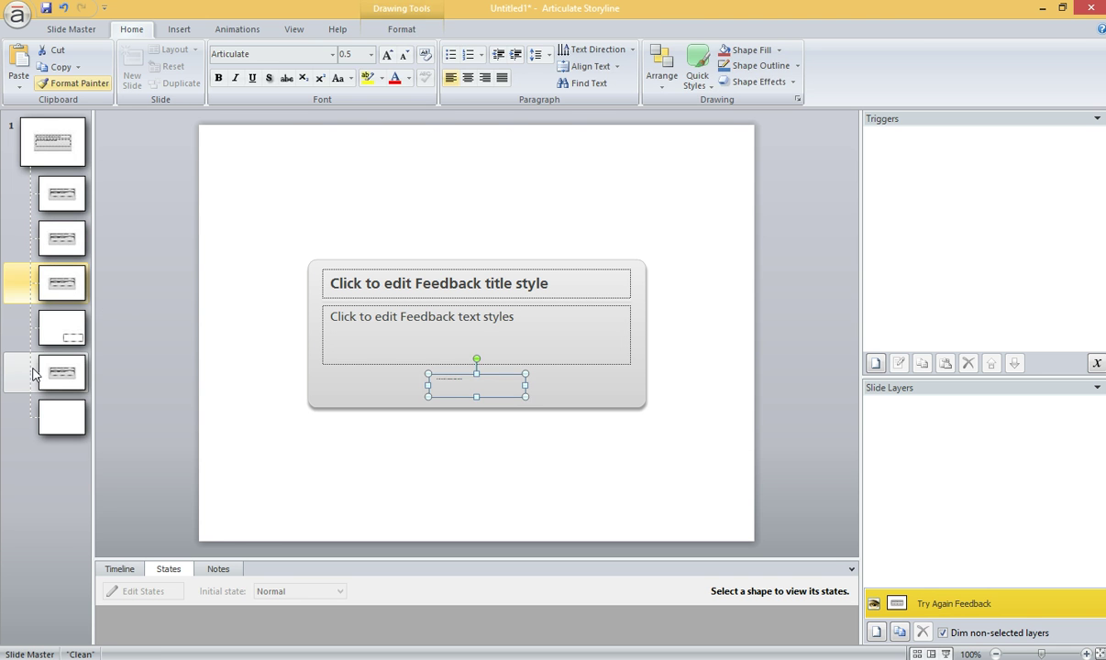
left_click(55, 371)
left_click(493, 385)
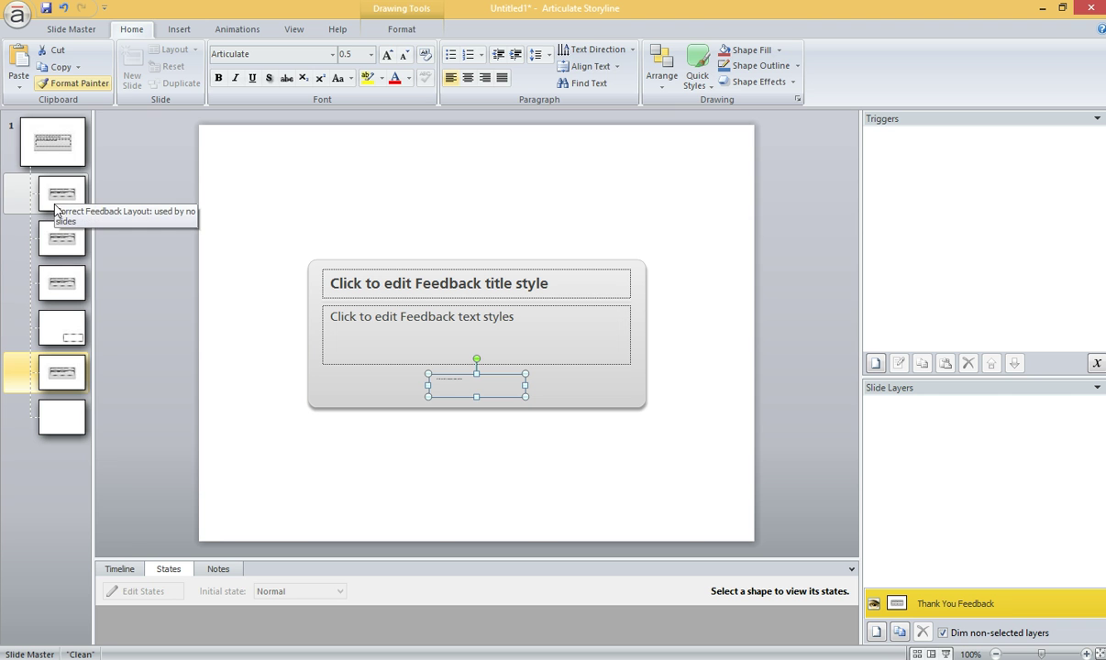
left_click(127, 208)
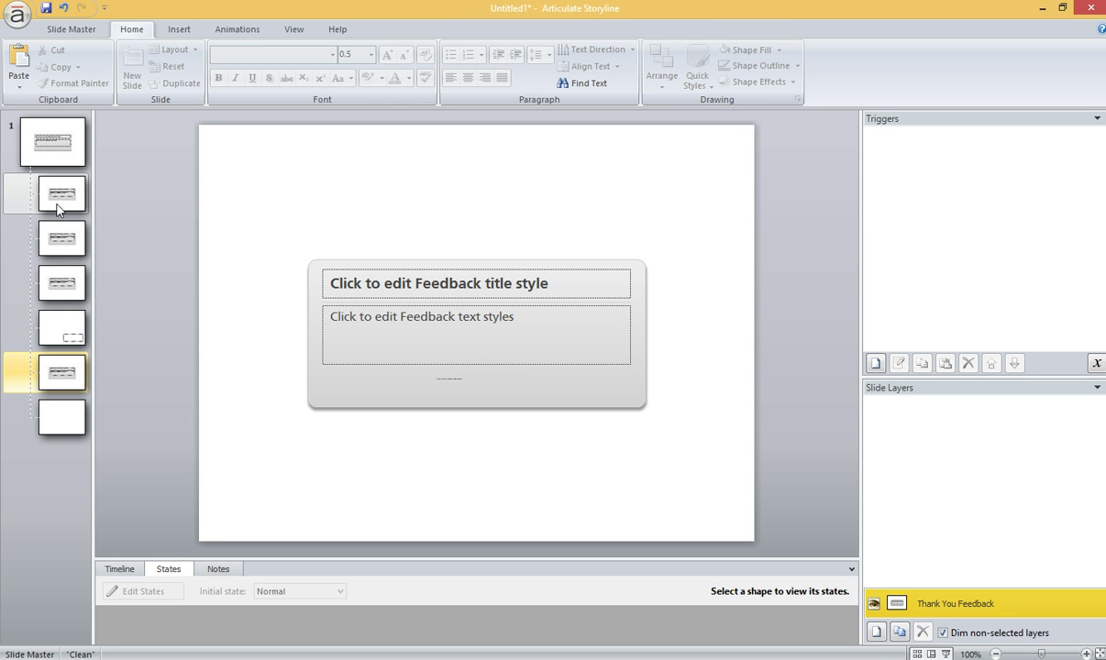
left_click(61, 282)
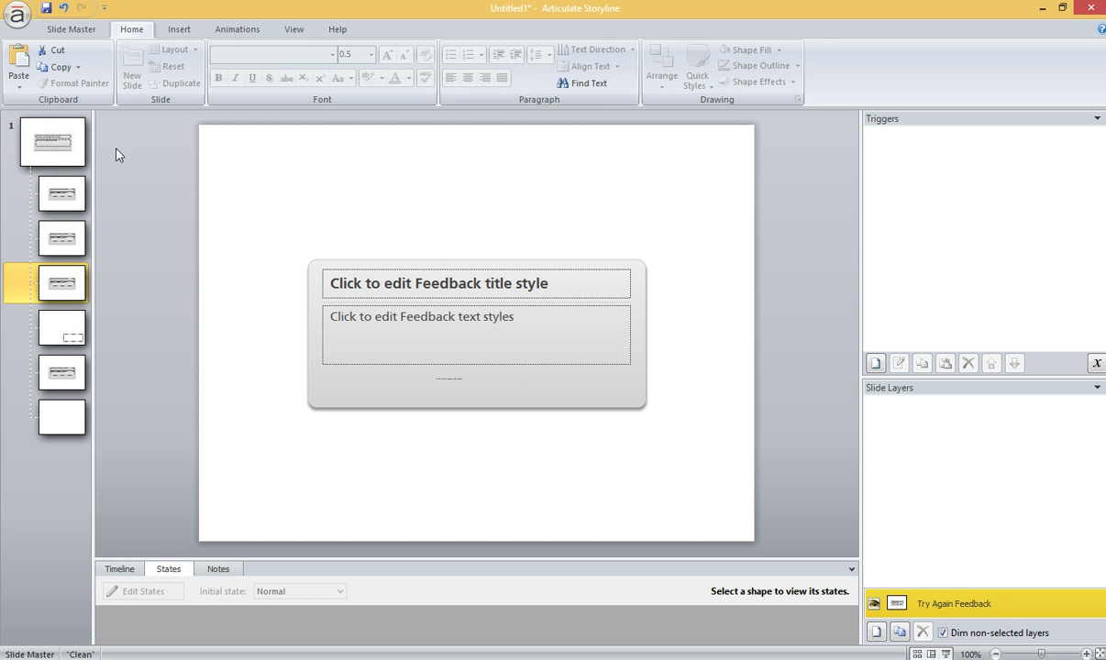
Step: Draw a wide blue button below the Try Again feedback box labelled 'Custom Try Again Button'
left_click(177, 28)
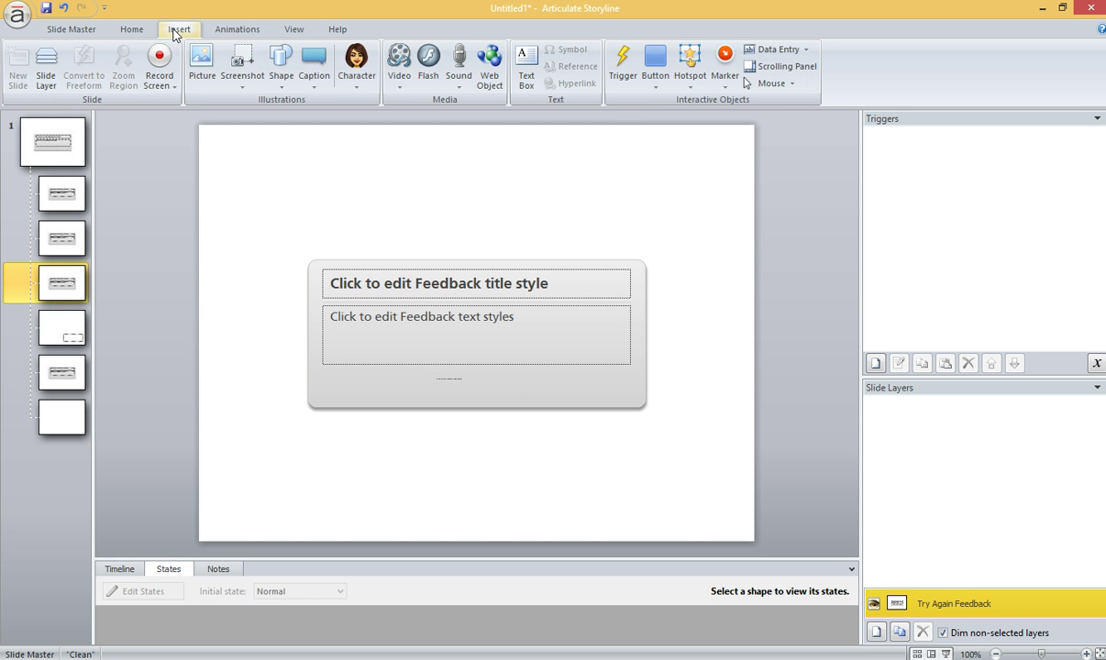
left_click(656, 81)
left_click(716, 130)
mouse_move(308, 420)
left_mouse_down()
mouse_move(584, 459)
mouse_move(650, 453)
left_mouse_up()
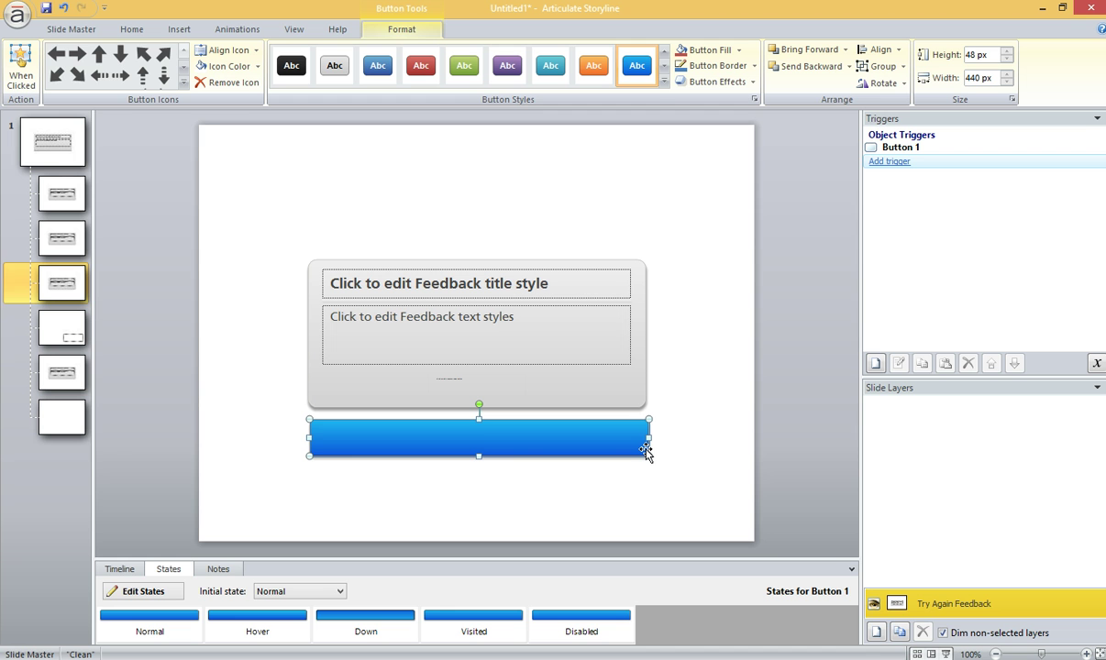
type("Cust")
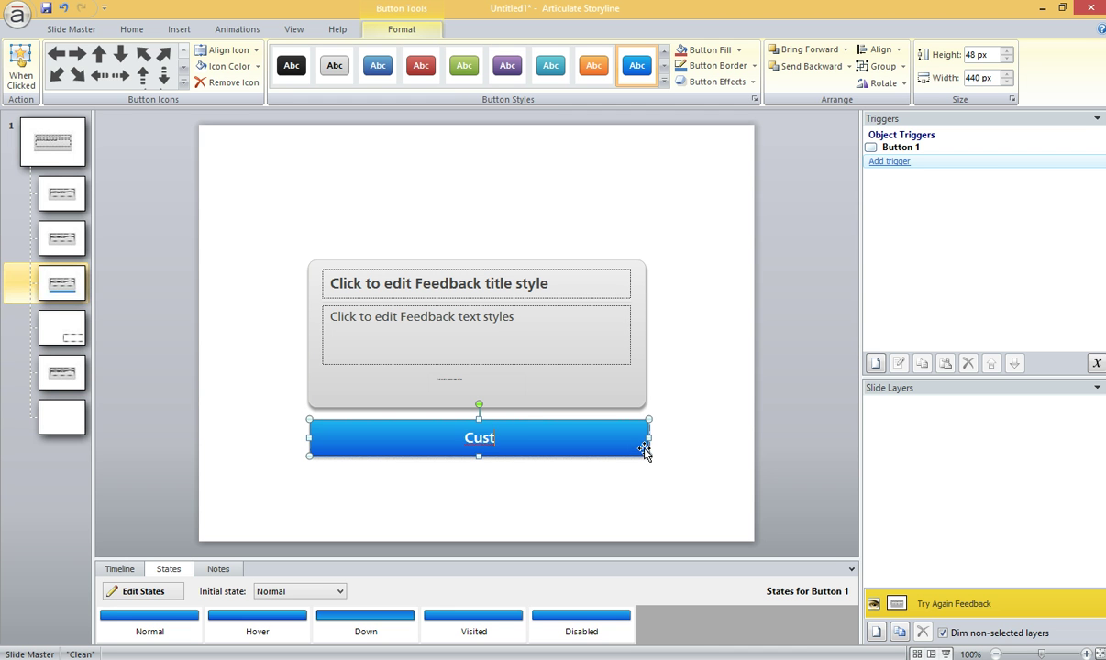
type("om Try Agai")
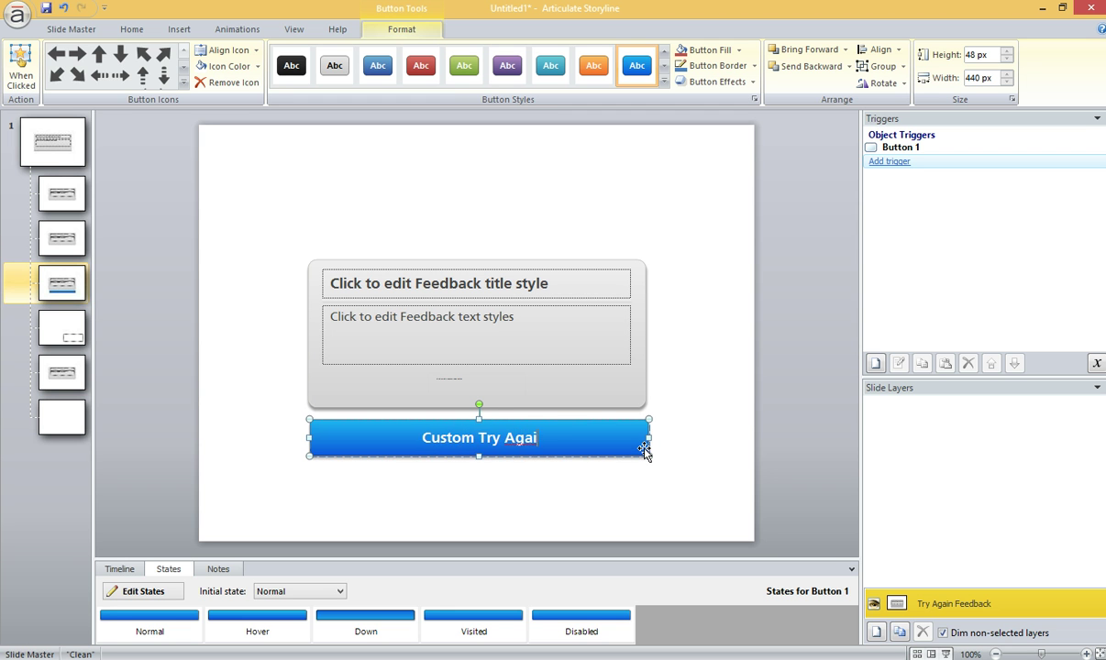
type("n Button")
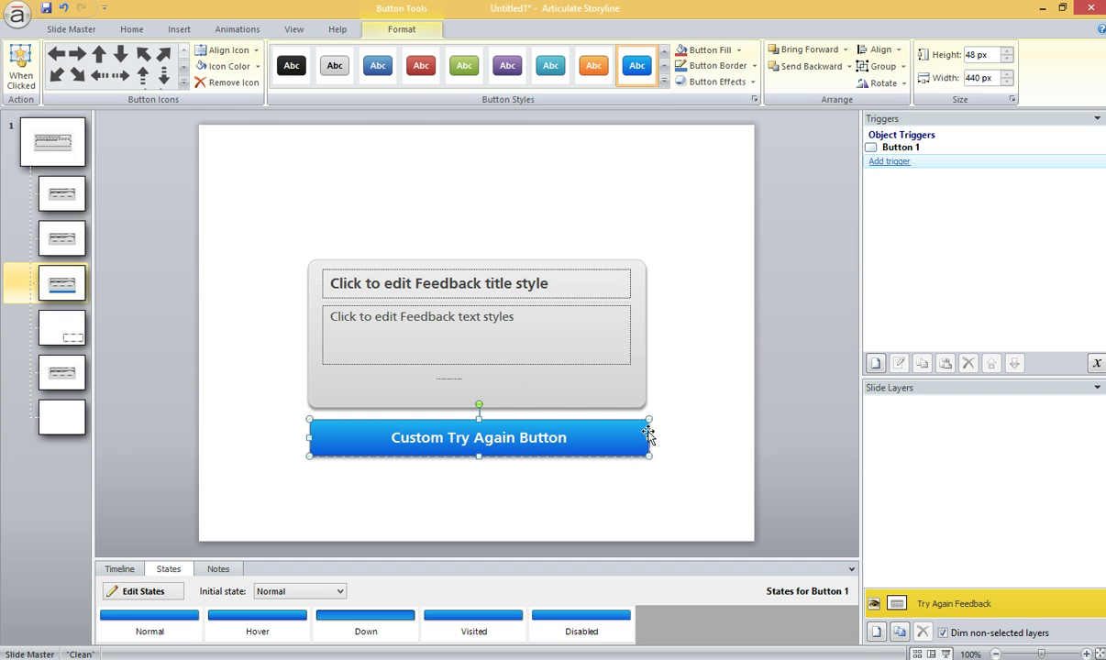
Step: Resize the feedback button placeholder to match the custom button's corners exactly
left_click(241, 414)
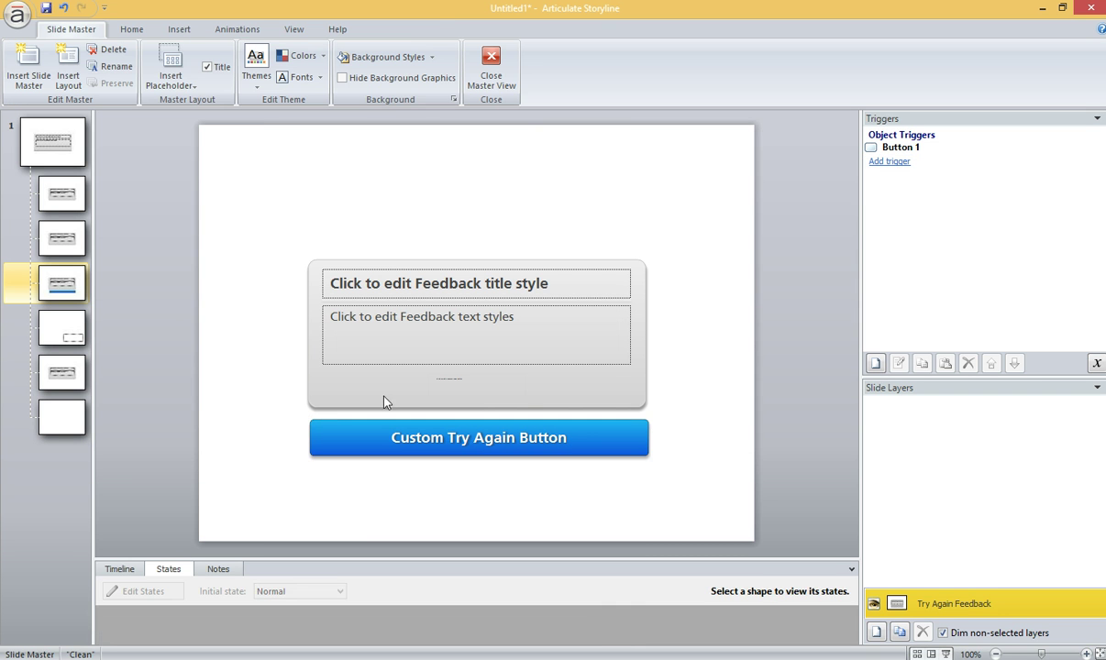
left_click(450, 376)
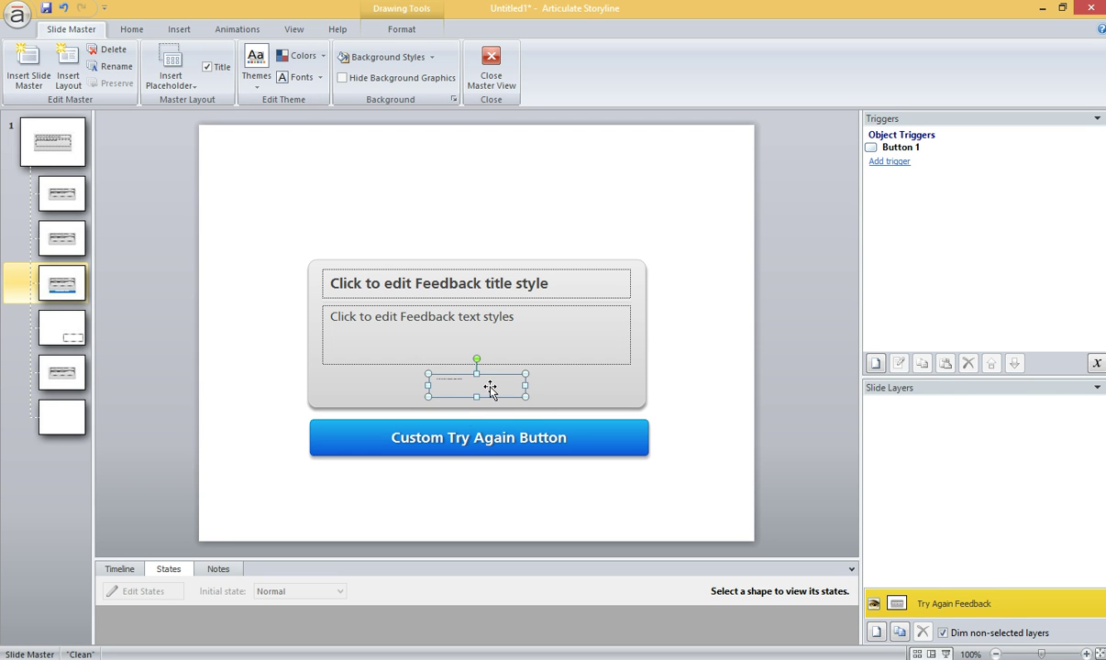
left_click_drag(523, 394, 649, 455)
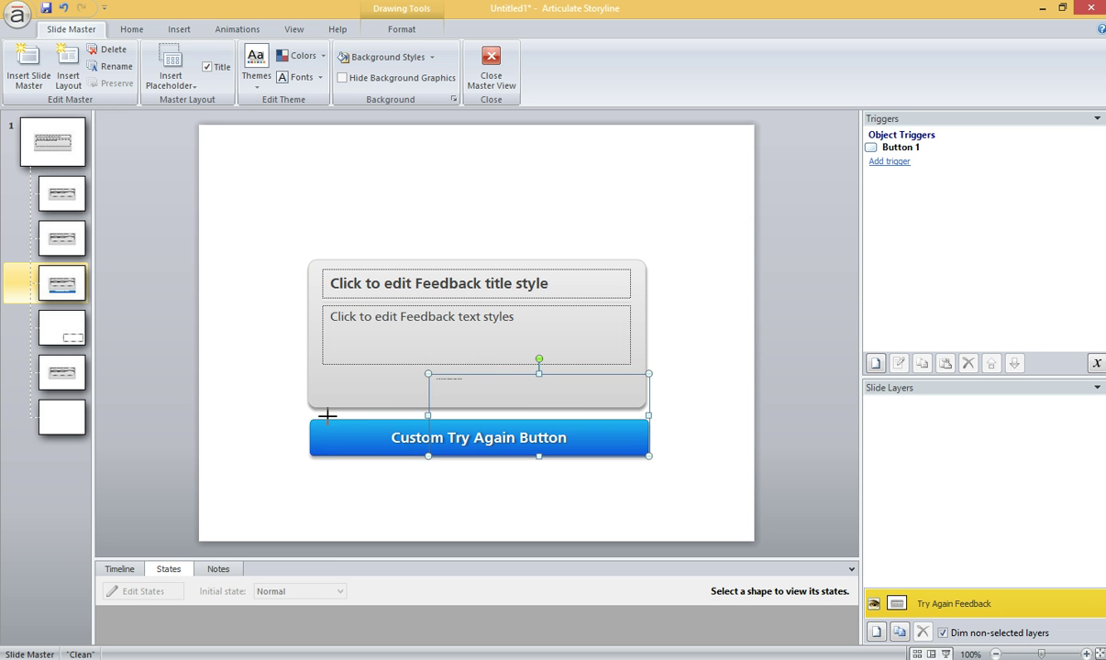
left_click_drag(307, 422, 311, 419)
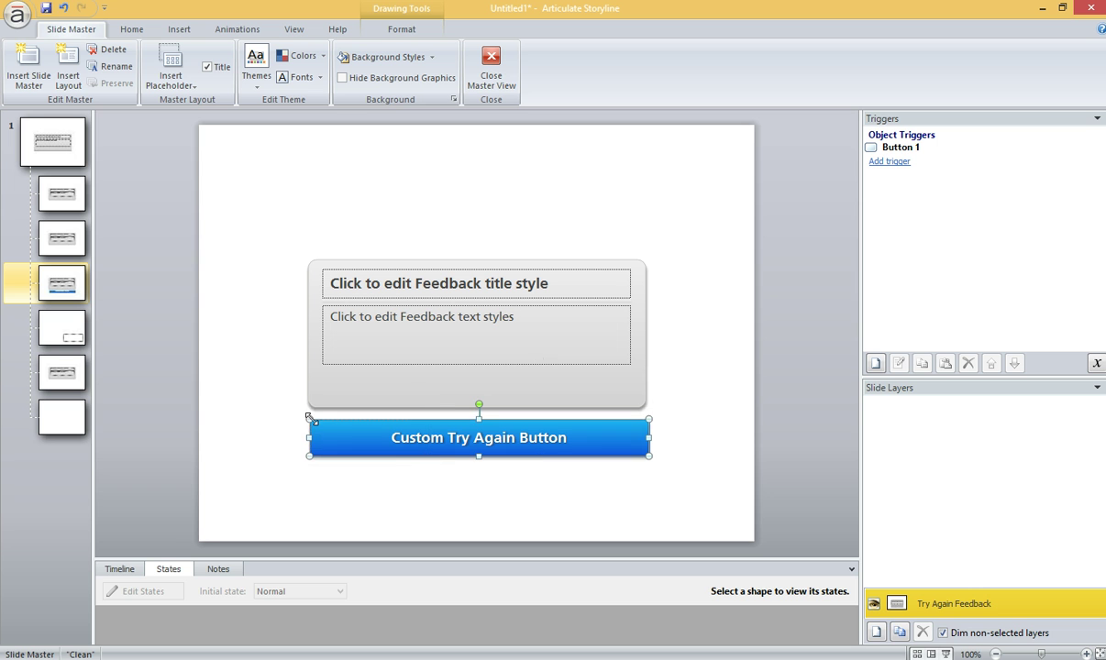
left_click(119, 569)
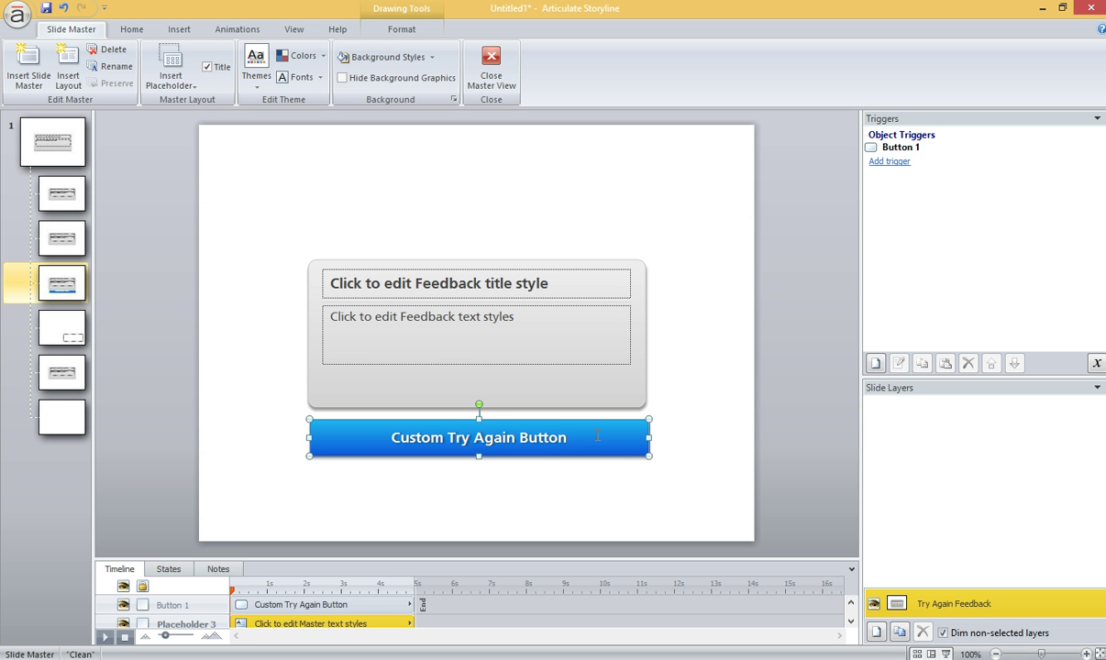
Step: Close master view and insert a True/False question slide allowing 2 attempts
left_click(492, 63)
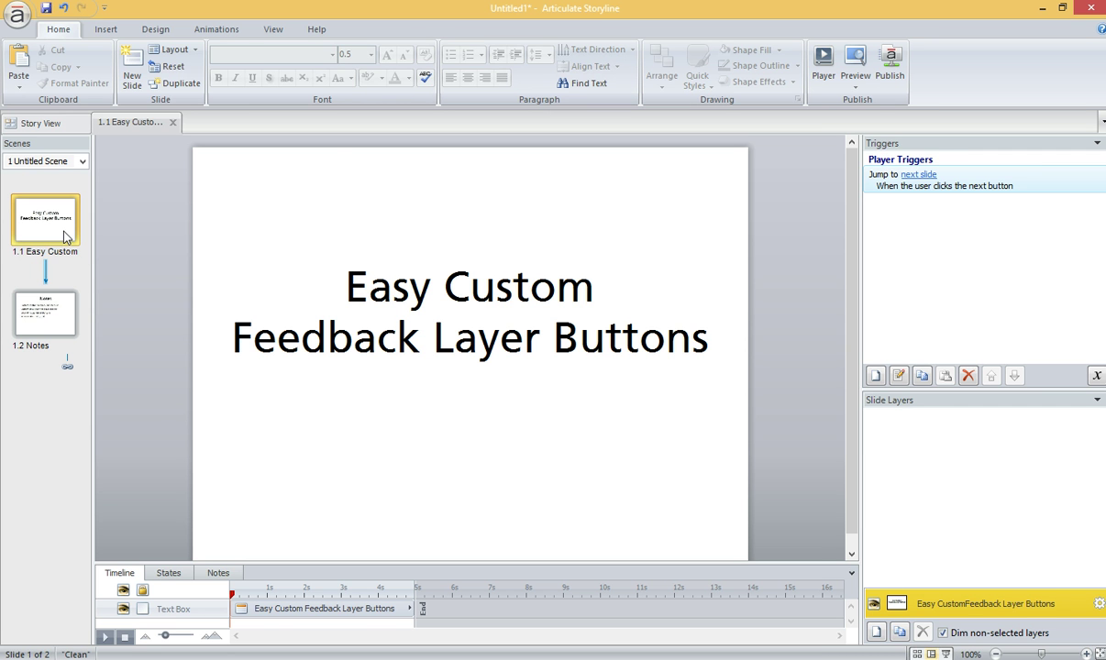
left_click(133, 63)
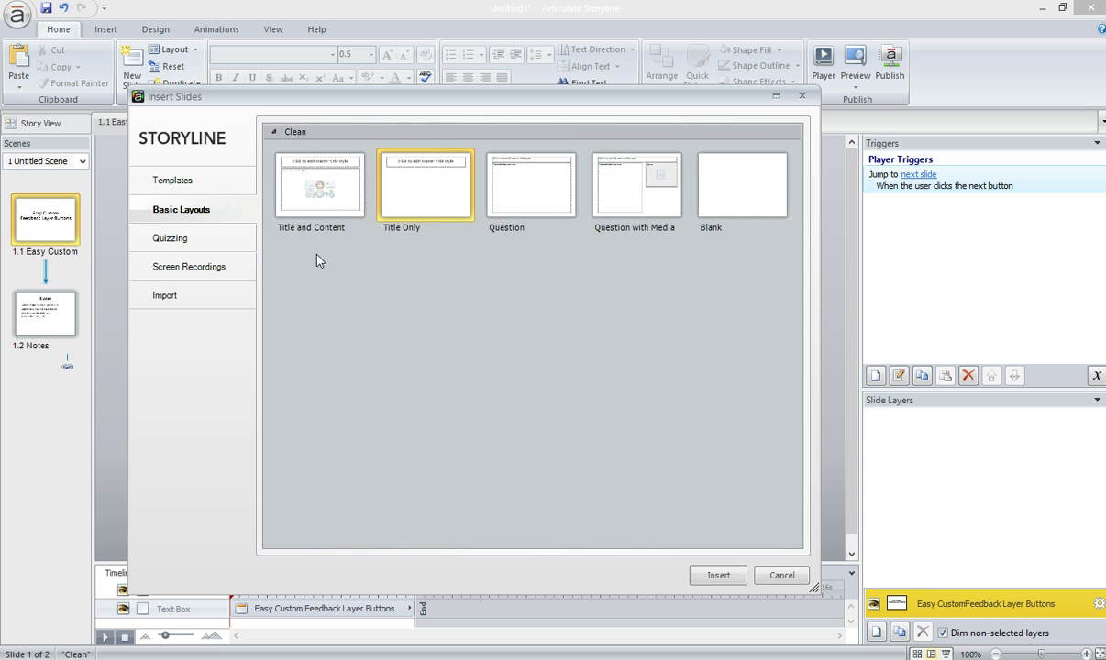
left_click(188, 235)
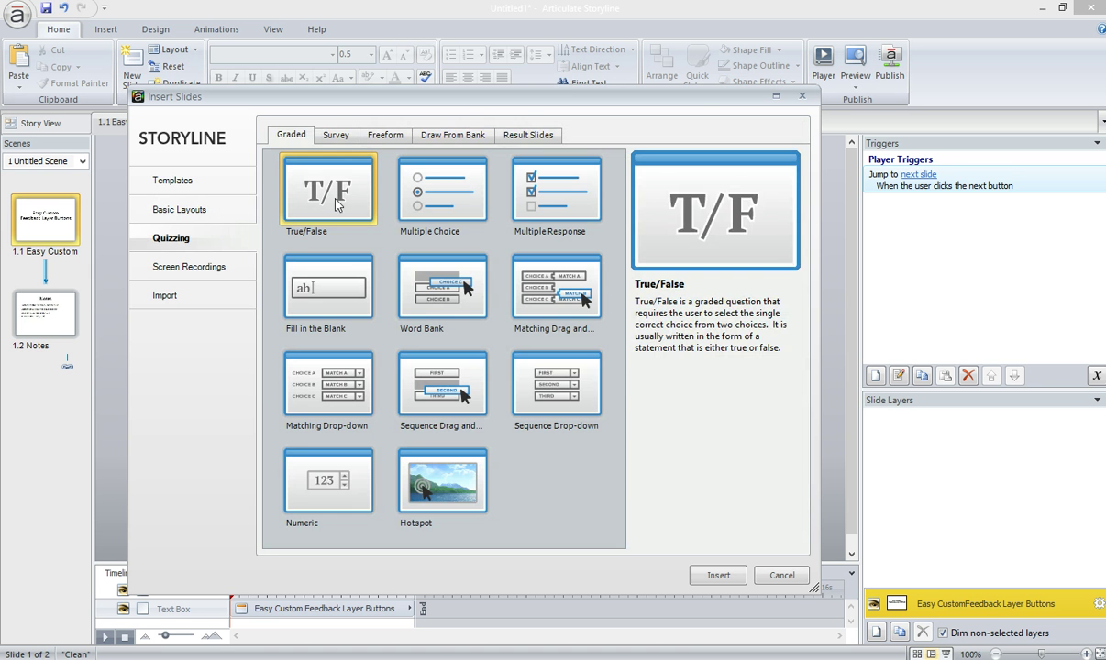
double_click(335, 205)
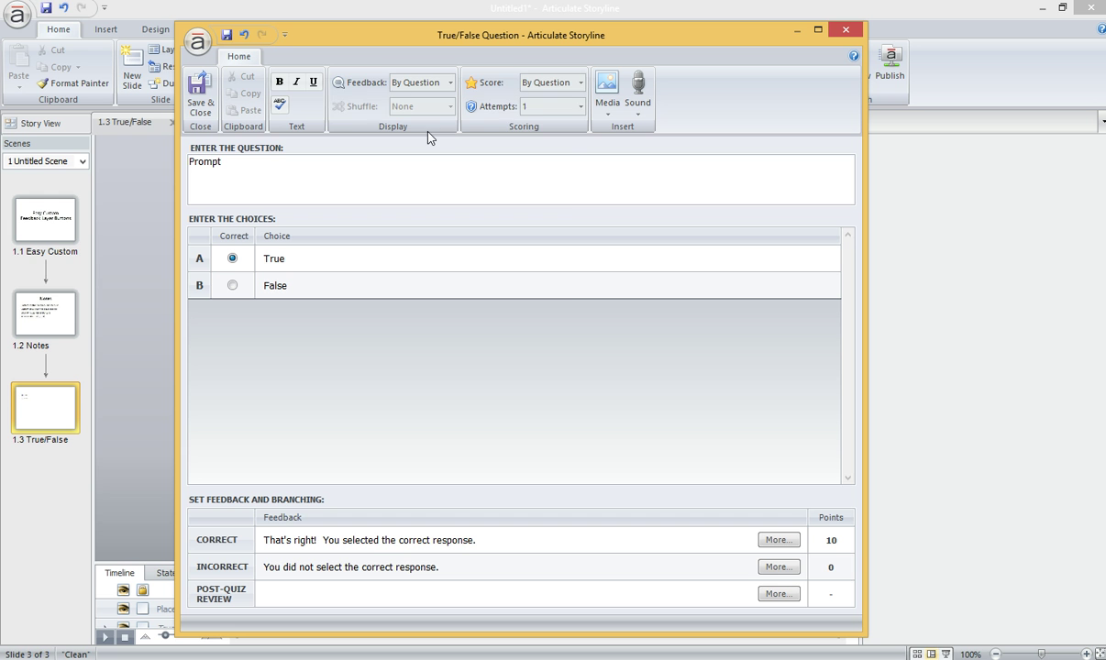
left_click(580, 106)
left_click(560, 151)
left_click(201, 96)
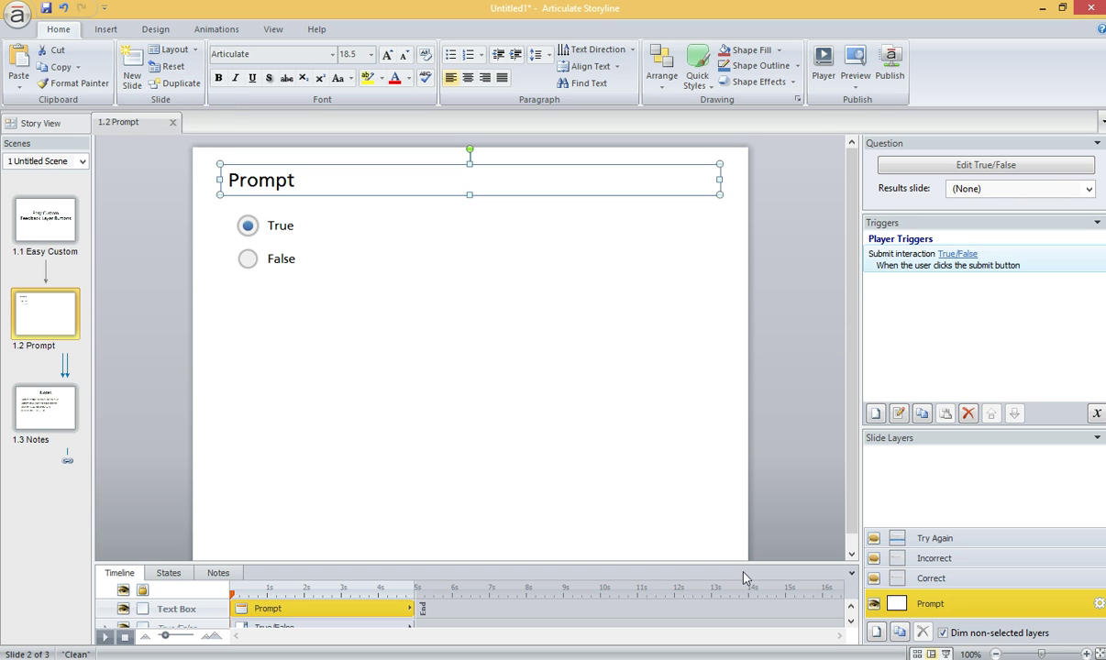
Step: Inspect the question's Try Again layer zoomed in on the custom button, then start a preview
left_click(935, 538)
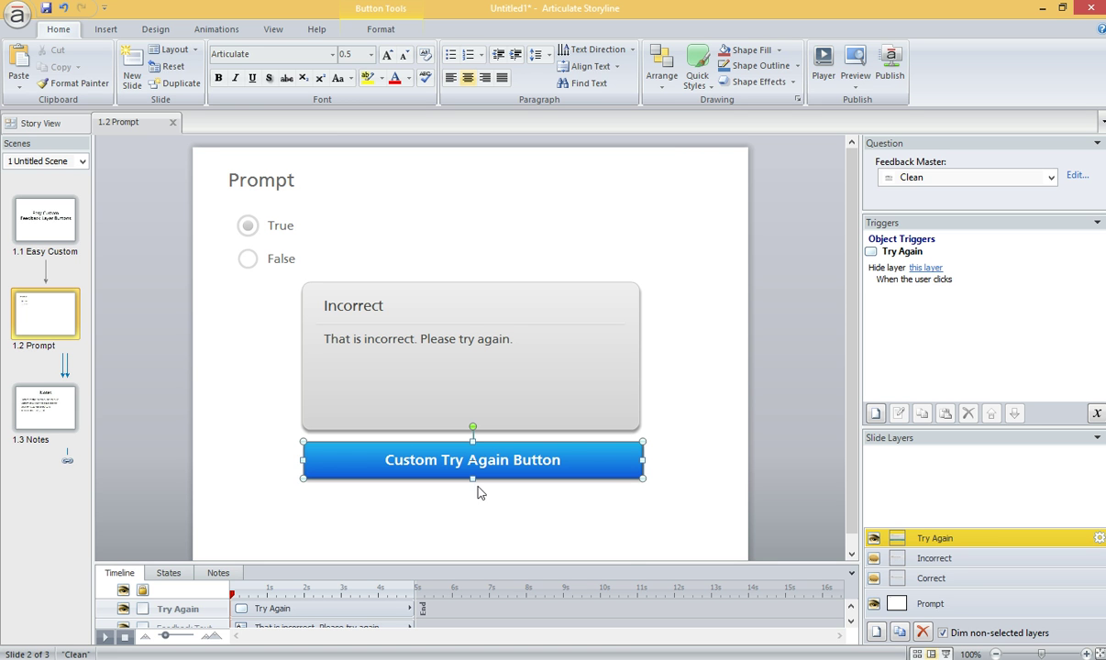
left_click(1087, 654)
left_click(1087, 654)
left_click(1087, 654)
left_click(1087, 654)
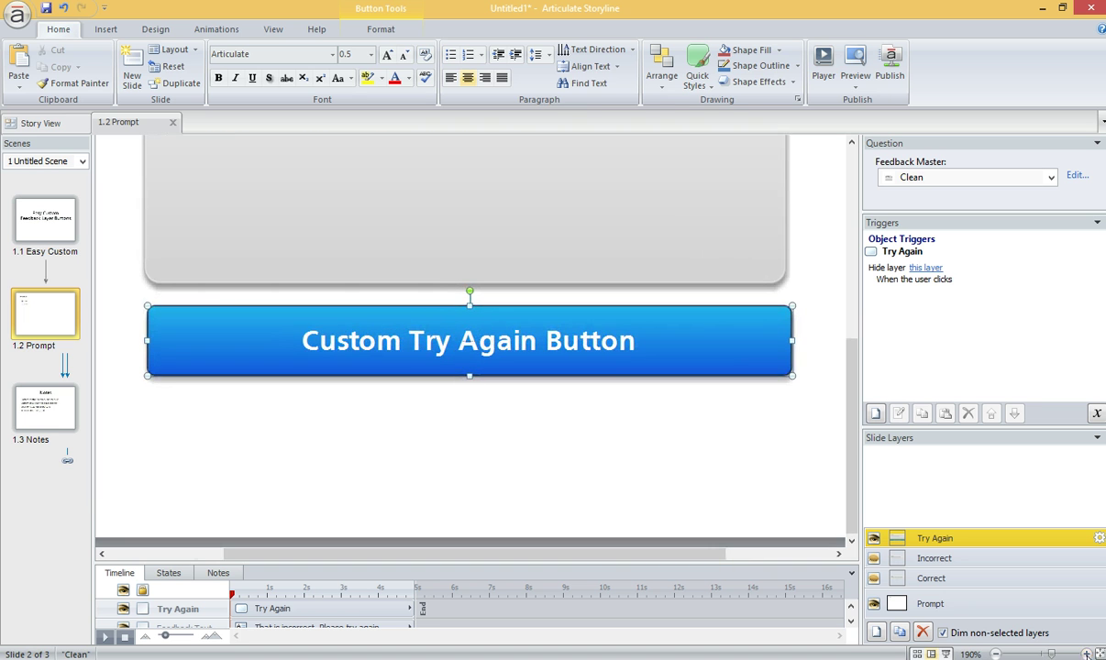
left_click(1015, 655)
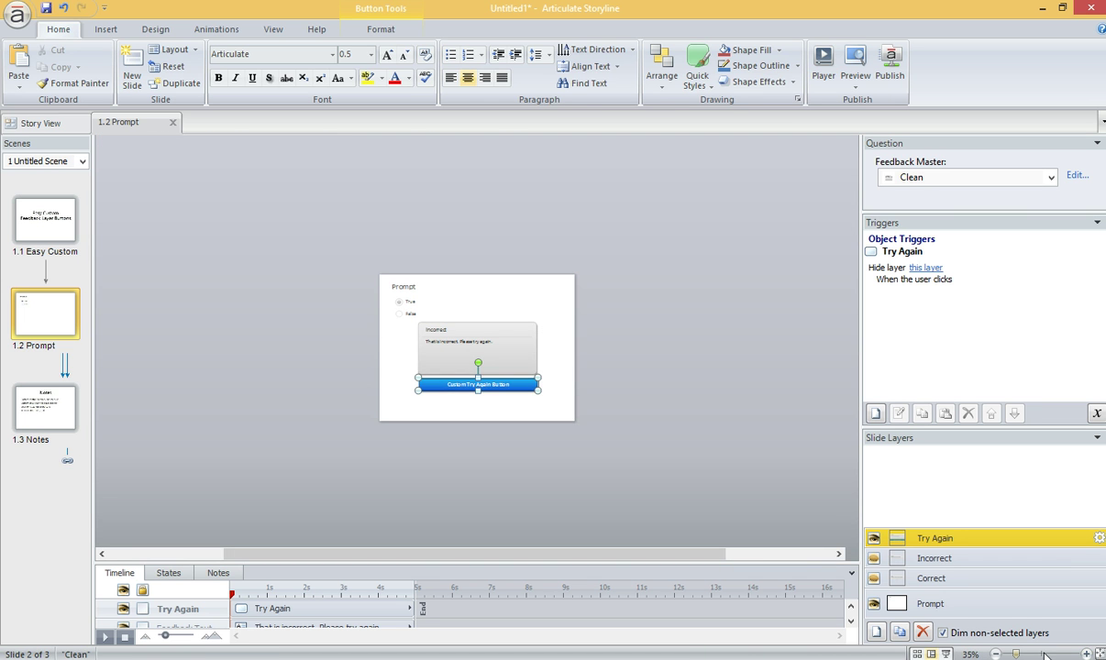
left_click(1043, 655)
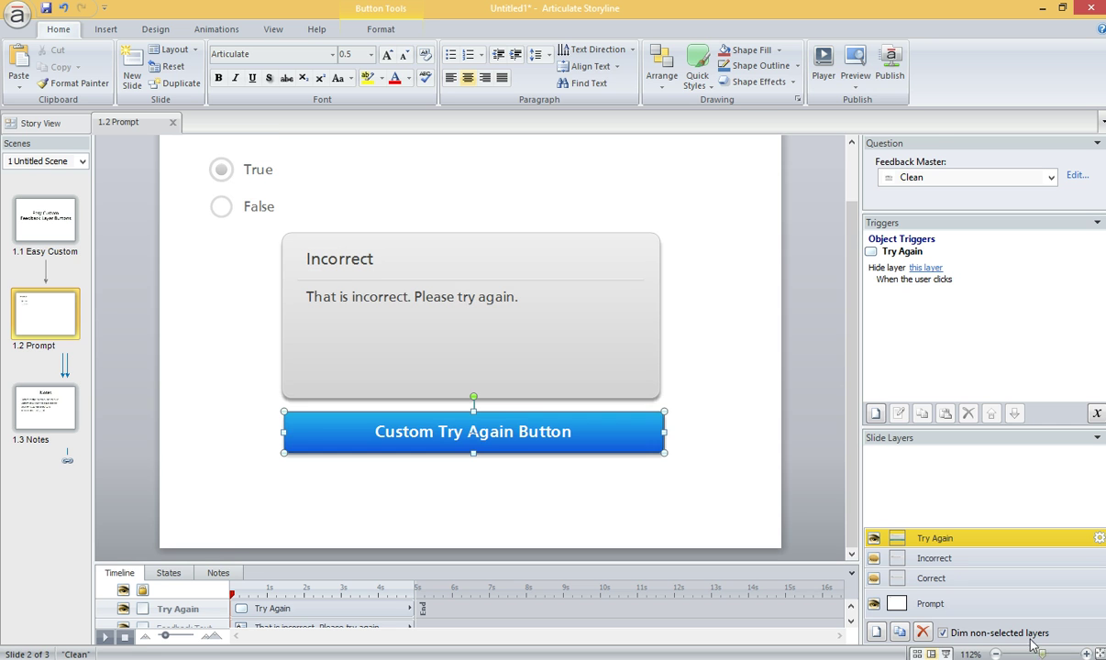
left_click(855, 92)
Step: Preview the project, submit False on the Prompt question, and dismiss Incorrect feedback with the Custom Try Again Button
left_click(812, 136)
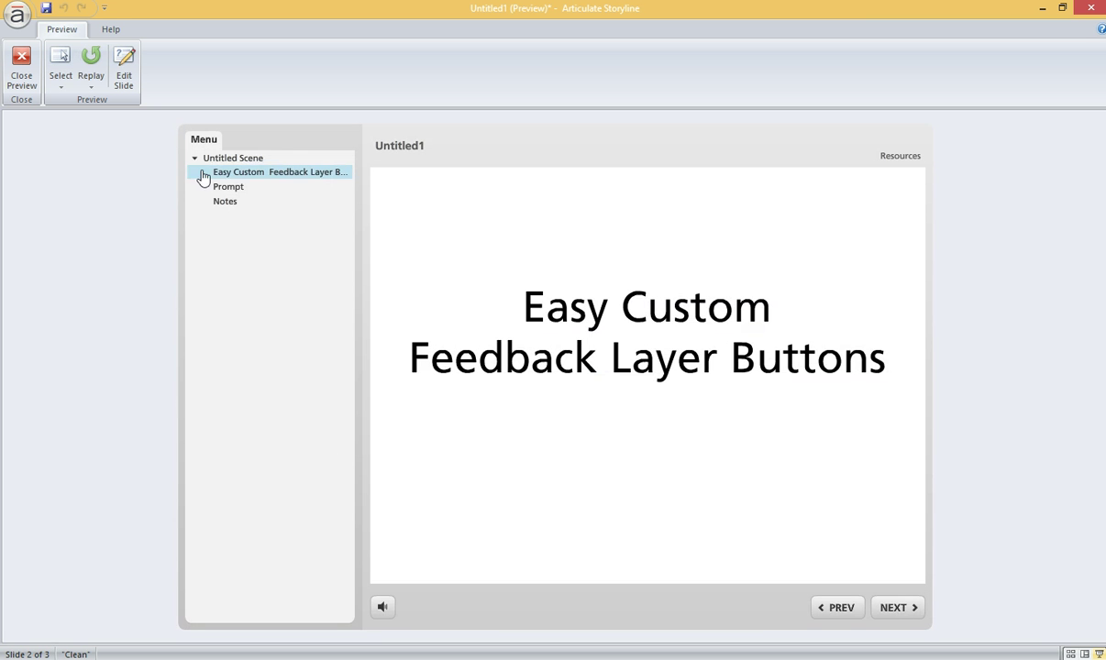
left_click(227, 188)
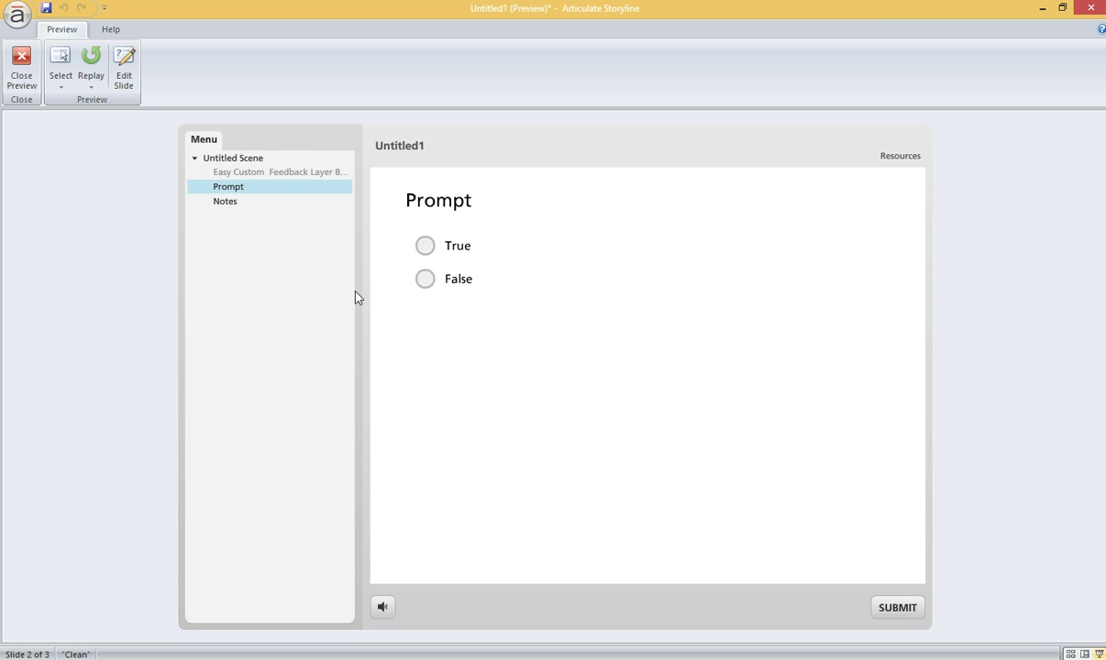
left_click(425, 279)
left_click(895, 609)
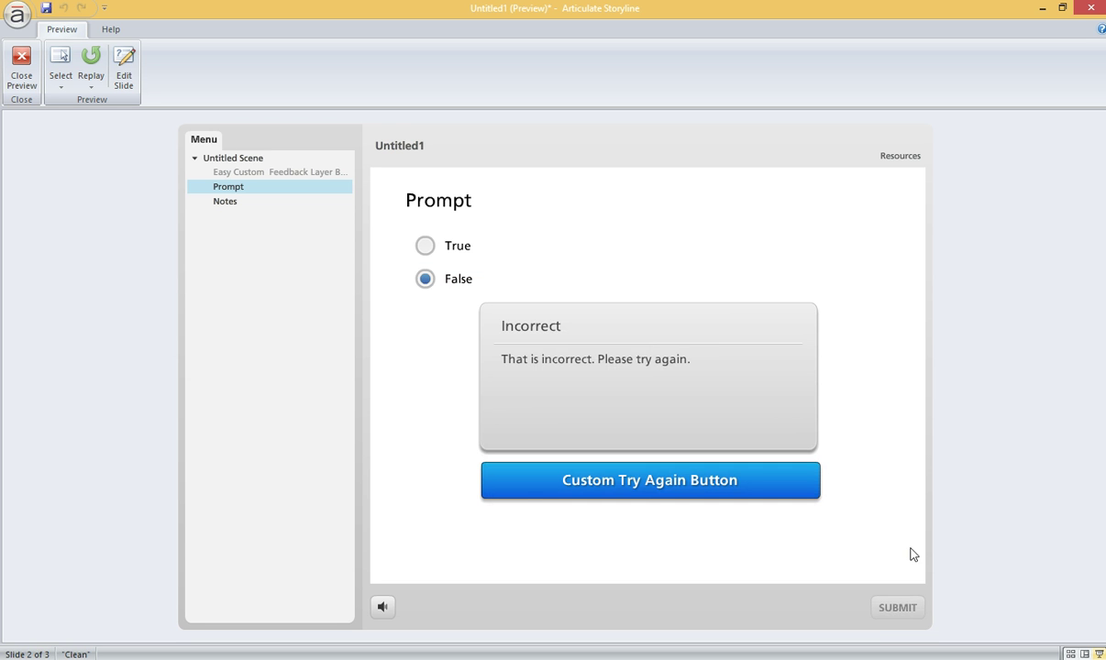
left_click(665, 486)
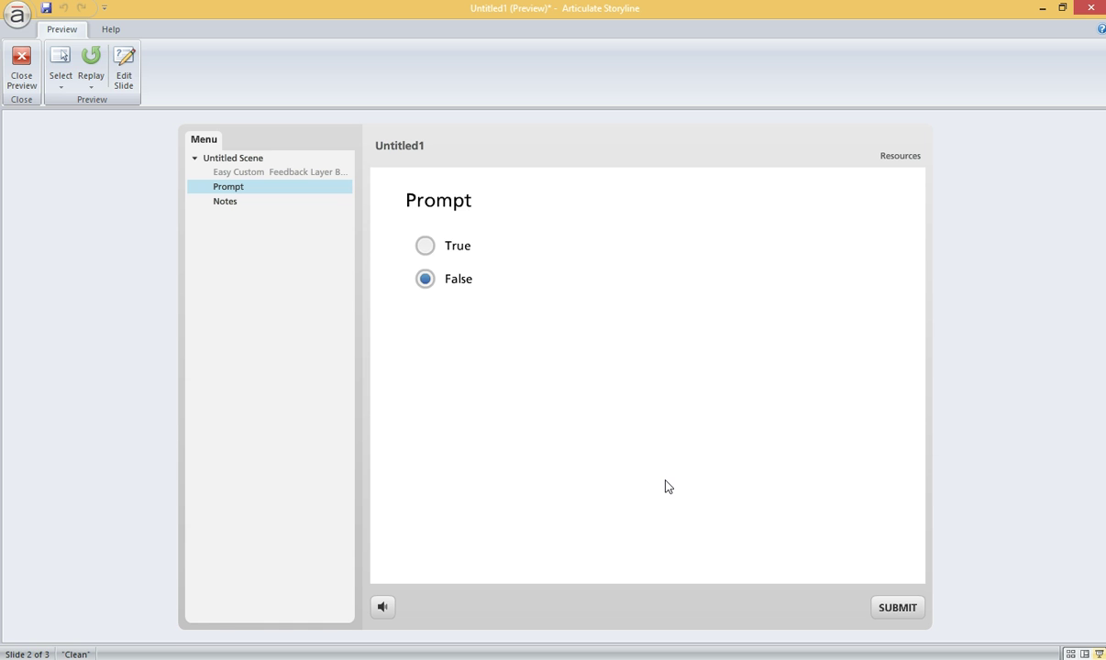